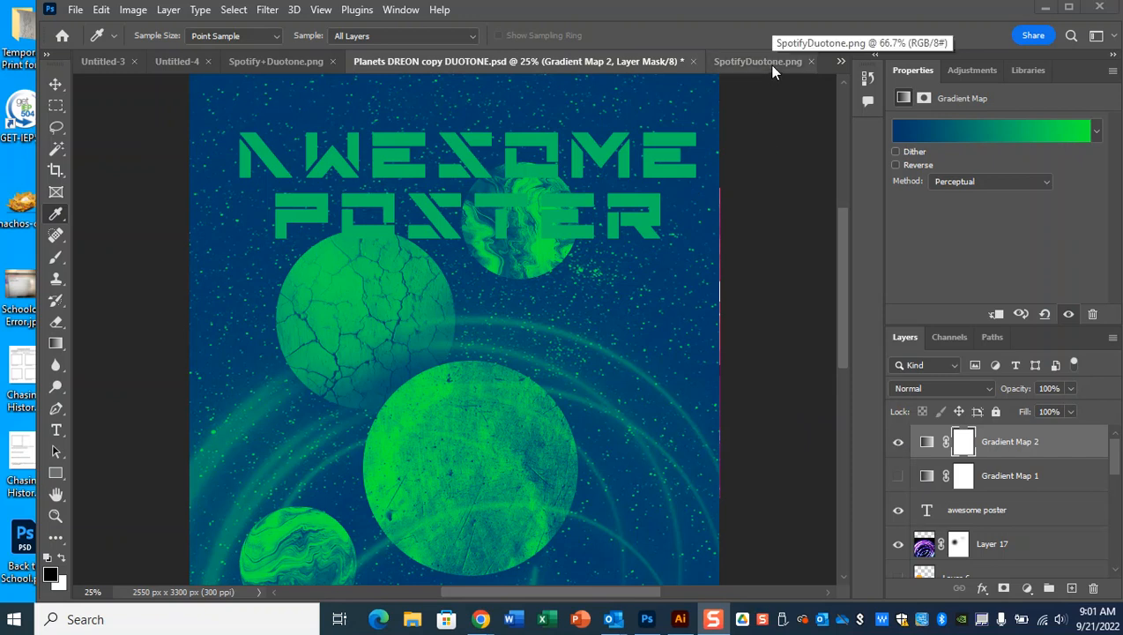
View SpotifyDuotone.png and switch to Chrome to search Google Images for "duotones" as color inspiration.
click(765, 64)
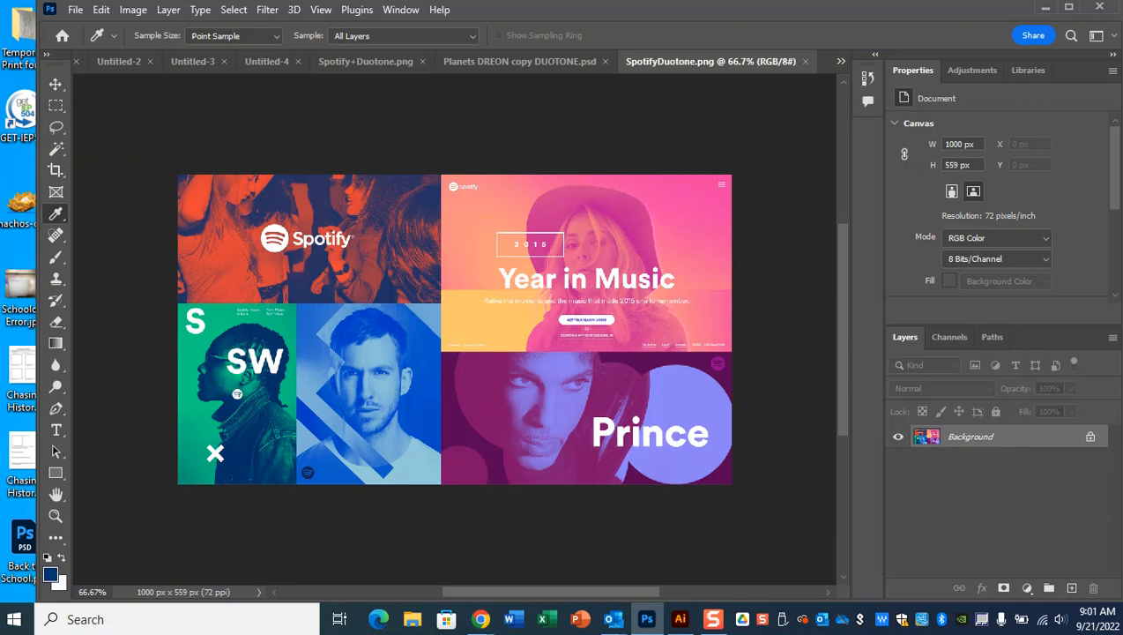
click(479, 619)
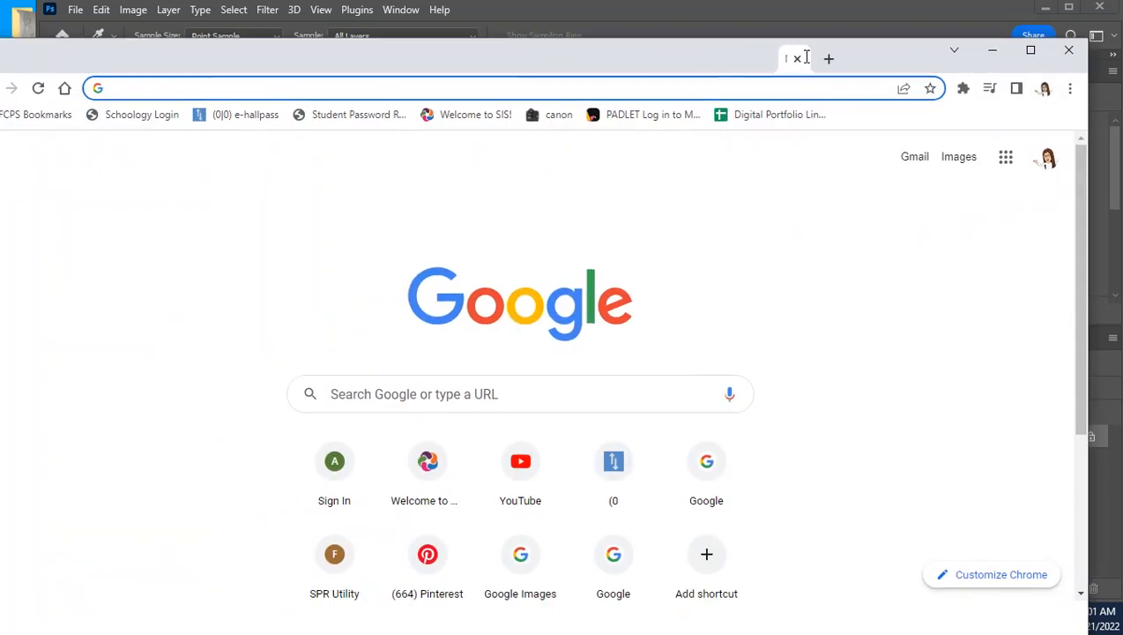
click(532, 385)
text(duoton)
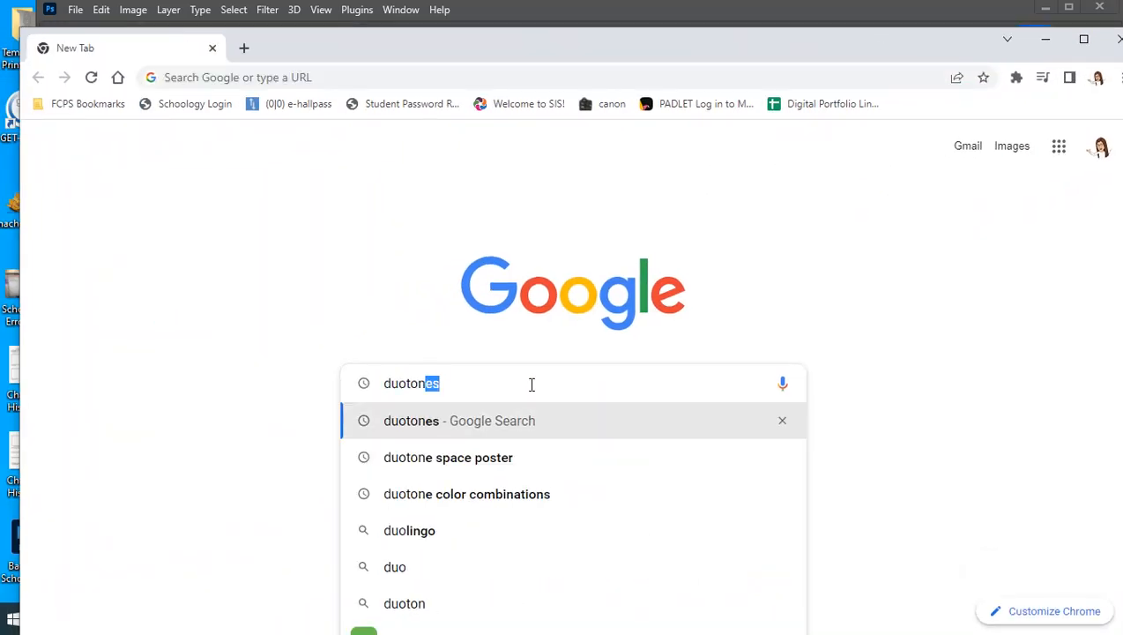
key(Return)
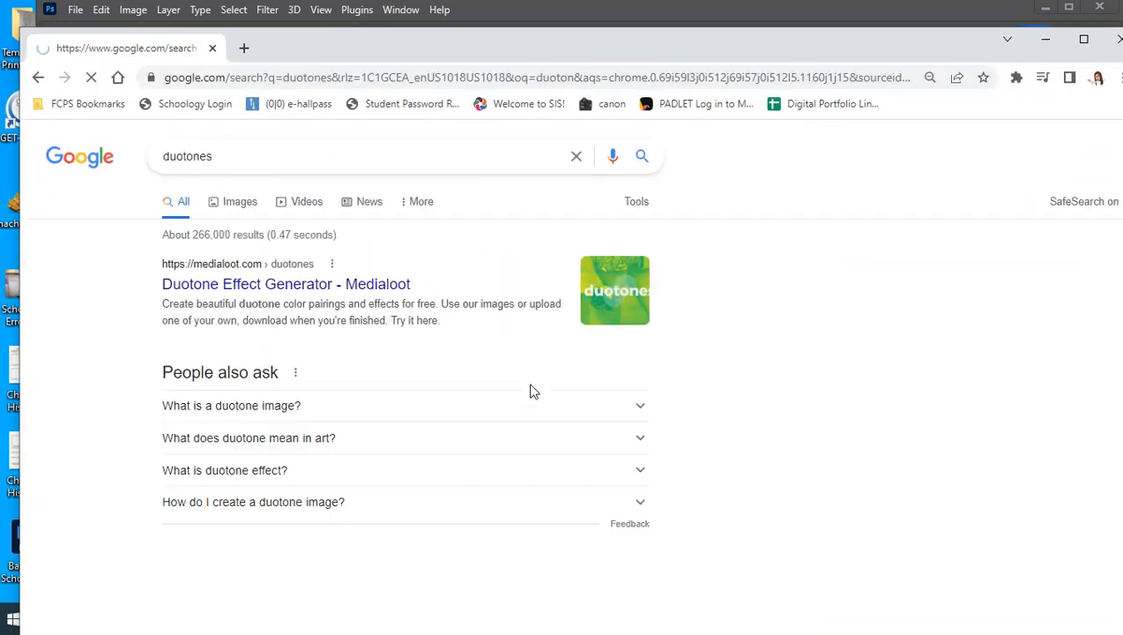
click(238, 205)
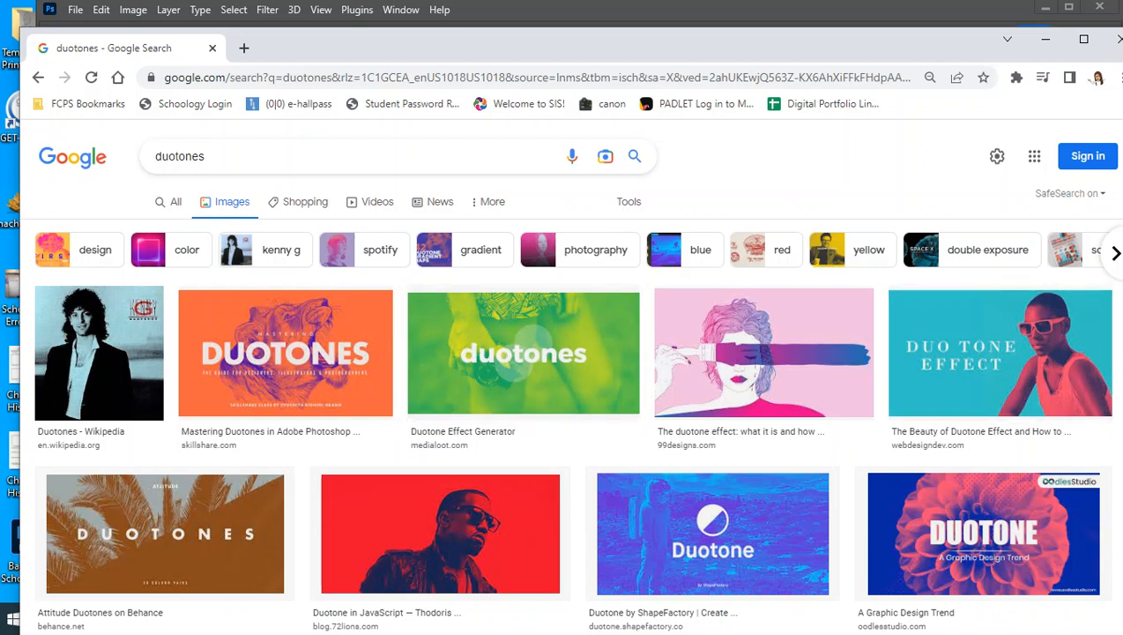
drag(728, 51, 1122, 45)
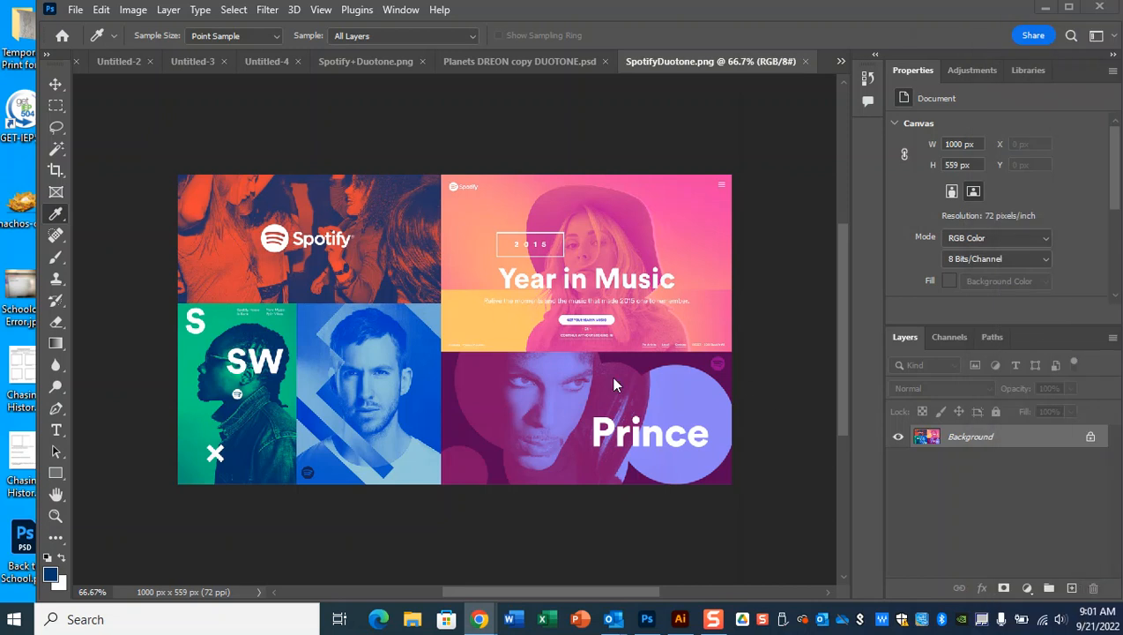
drag(1122, 46, 614, 68)
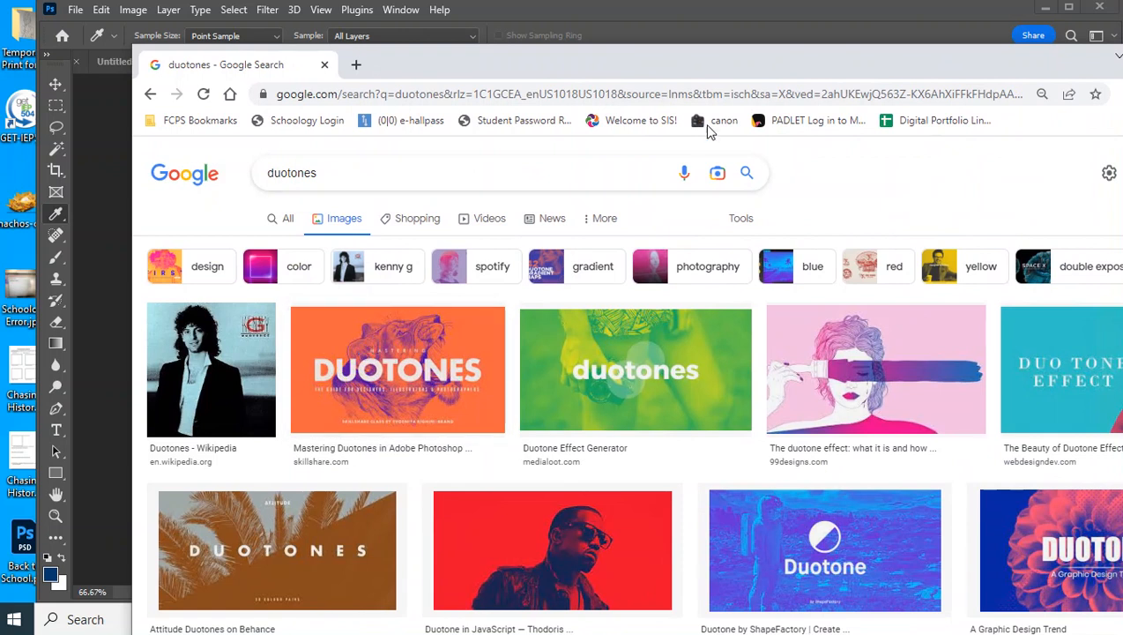
drag(698, 73, 1122, 66)
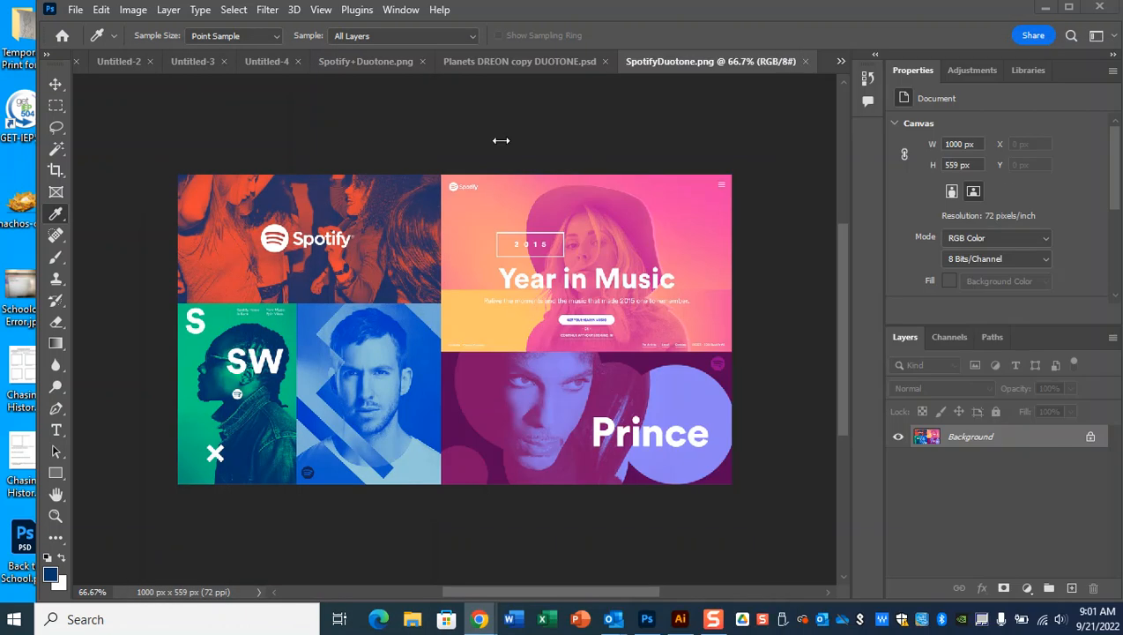
Return to Planets DREON copy DUOTONE.psd in Photoshop and hide the Gradient Map 2 layer.
click(532, 62)
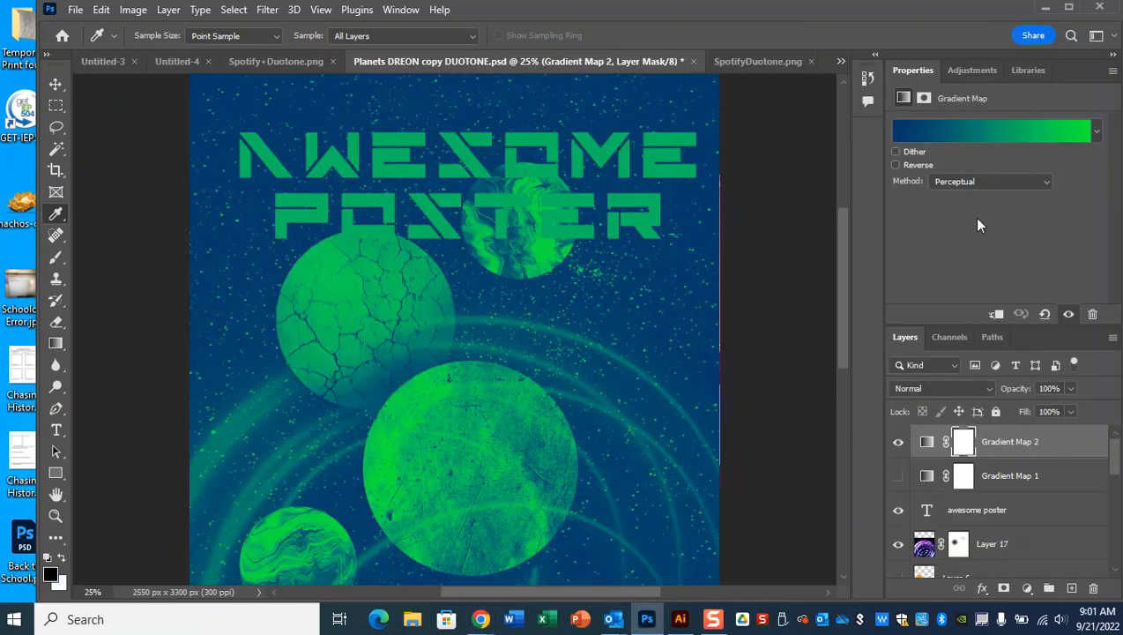
click(927, 444)
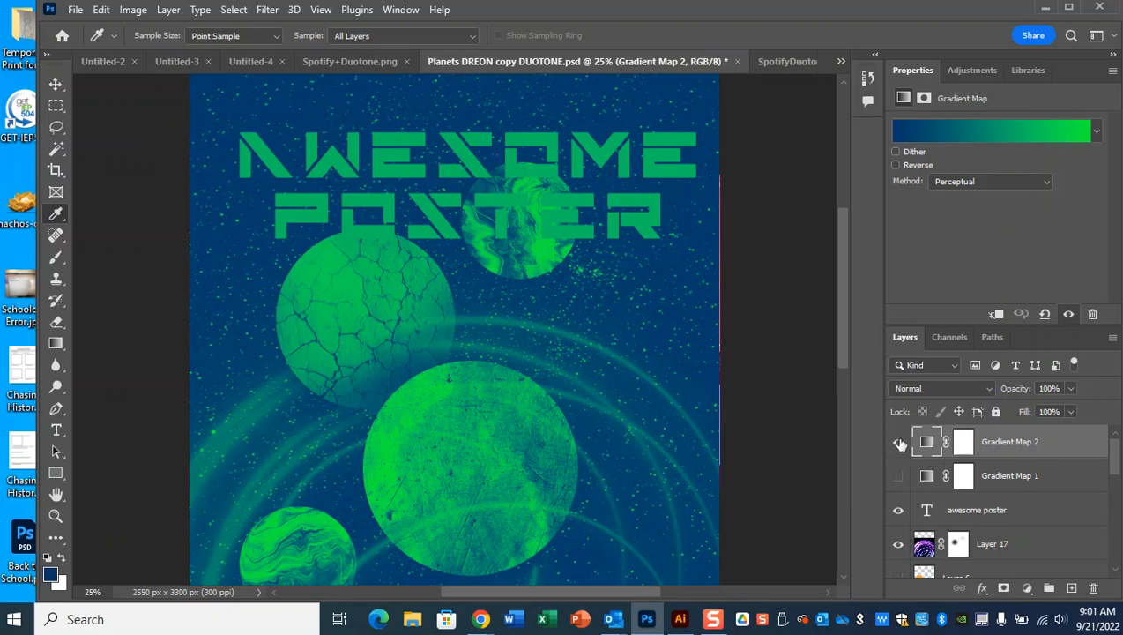
click(898, 442)
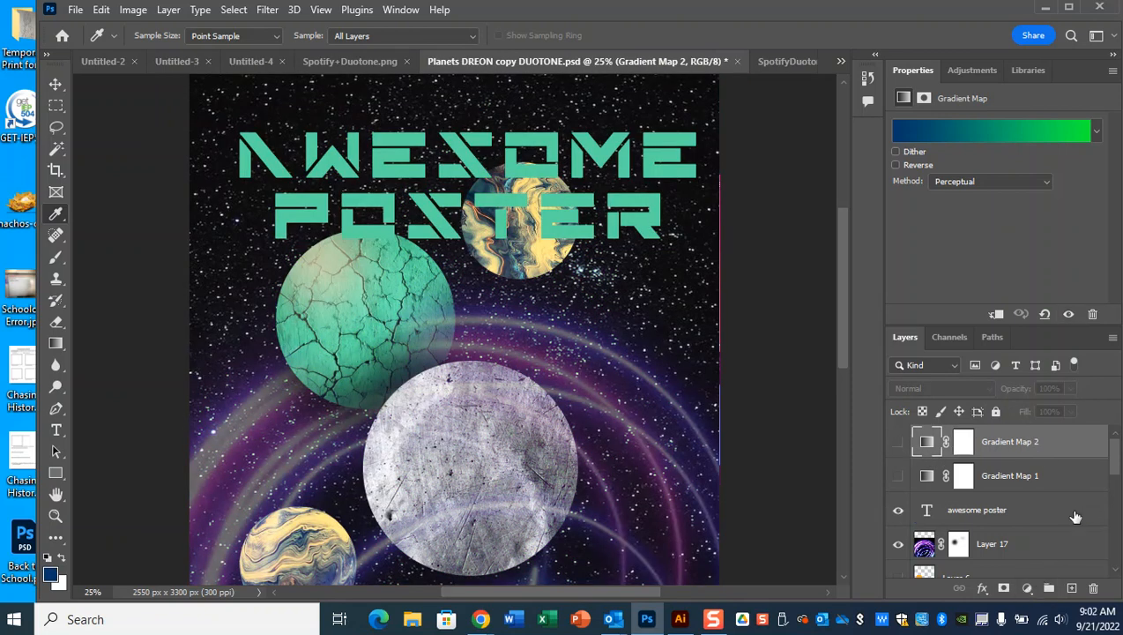
Look through the layer stack and select the uppermost artwork layer, the awesome poster text layer.
scroll(1057, 520, down, 5)
scroll(1044, 529, up, 1)
scroll(1043, 535, up, 3)
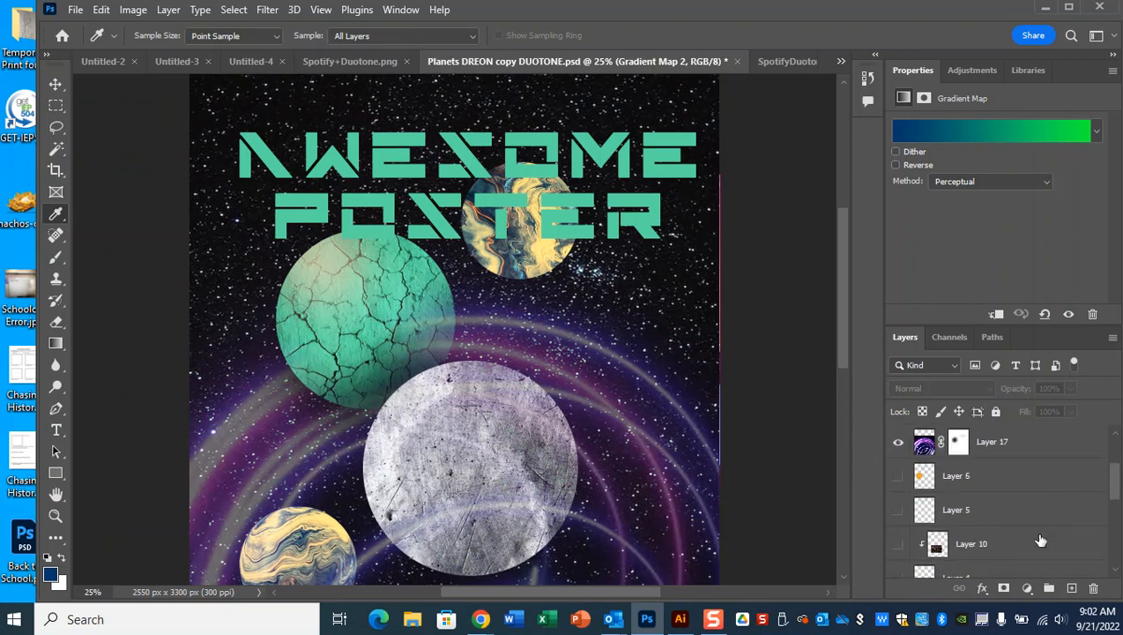
click(1021, 480)
scroll(1025, 489, down, 4)
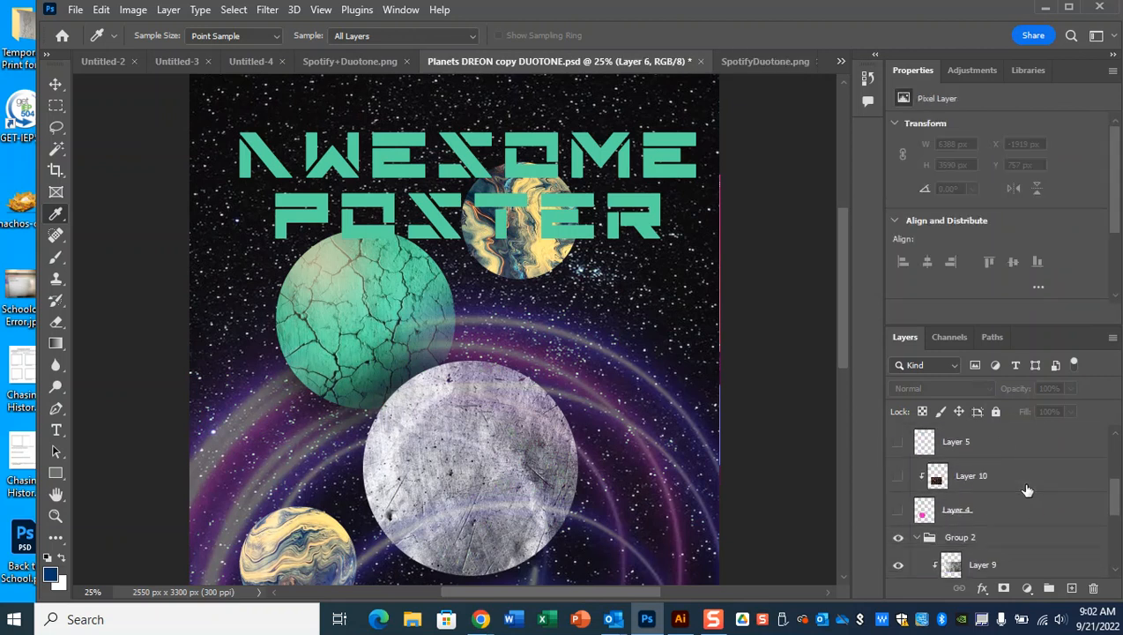
scroll(1028, 485, up, 5)
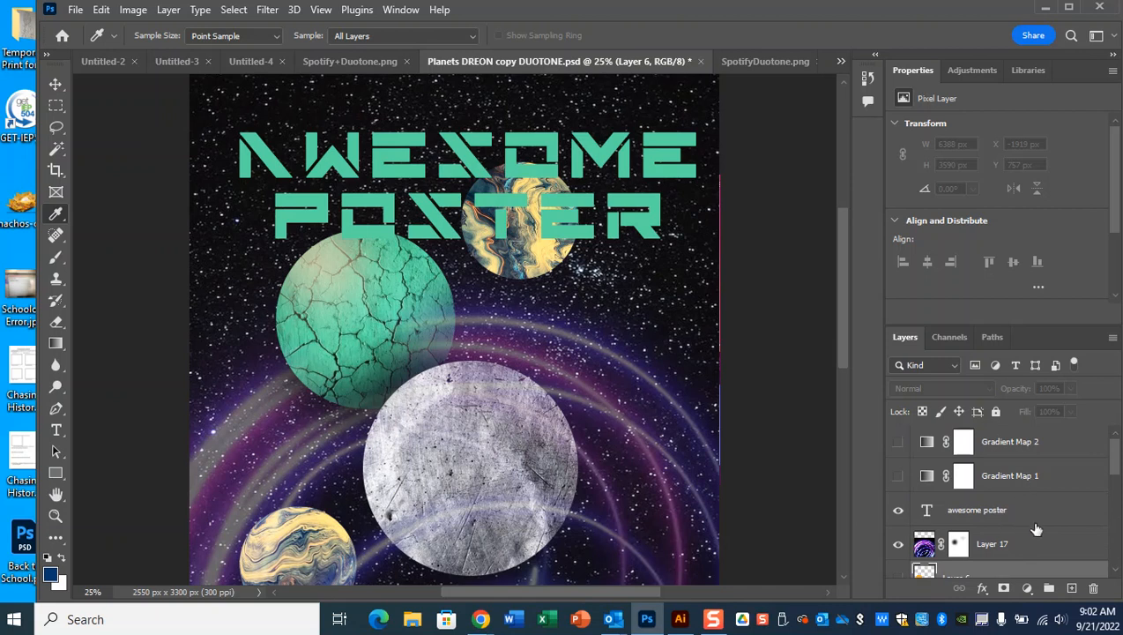
click(1071, 499)
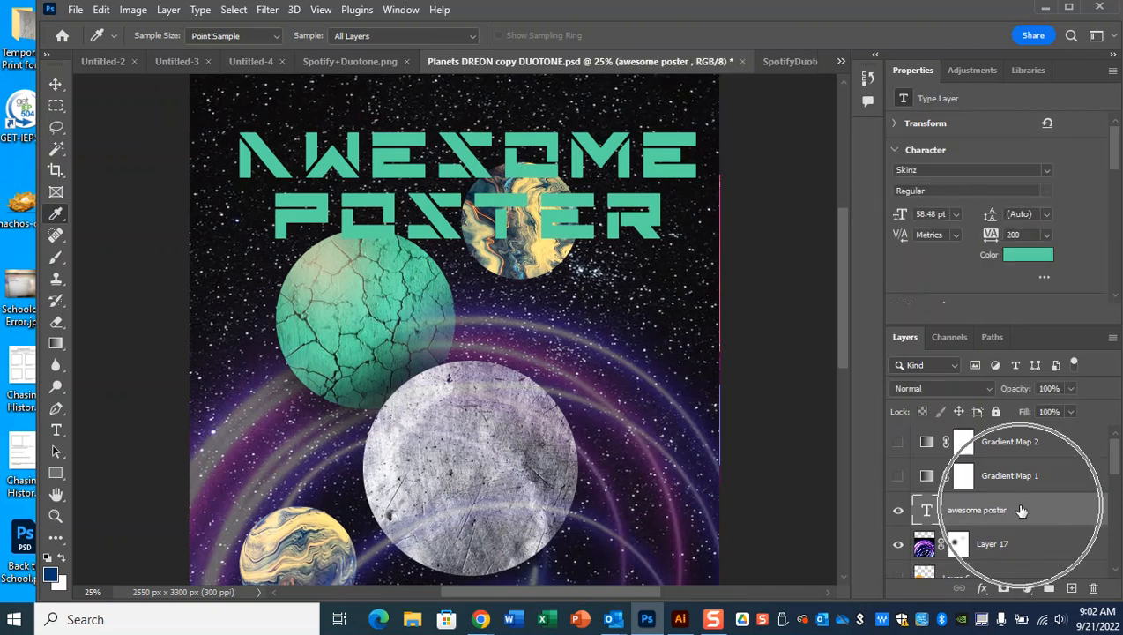
click(1028, 589)
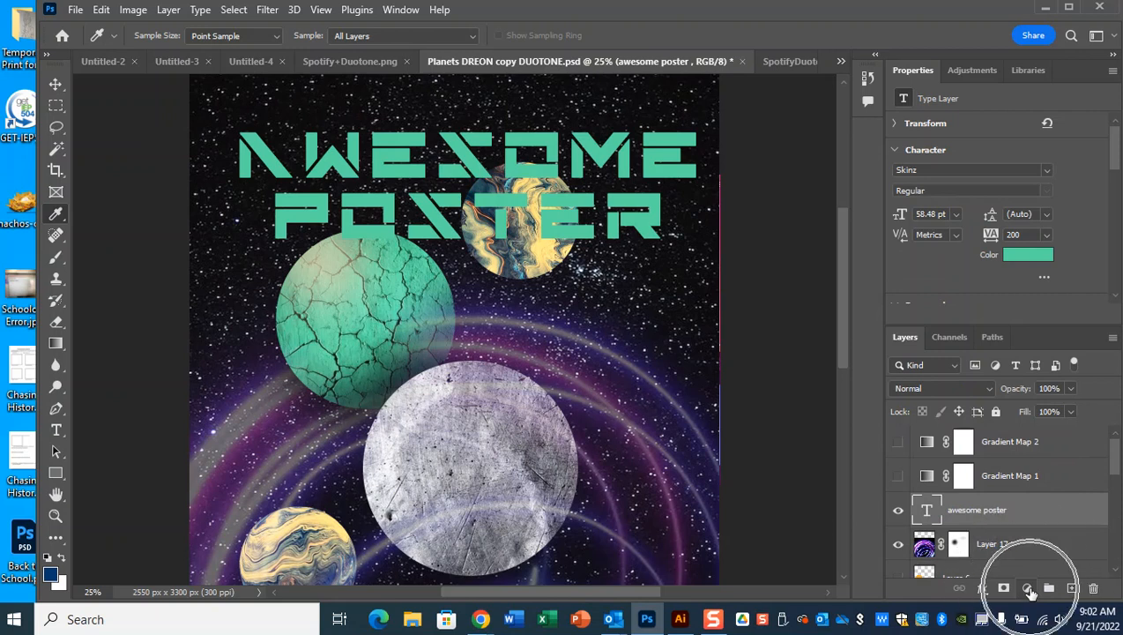
click(1029, 590)
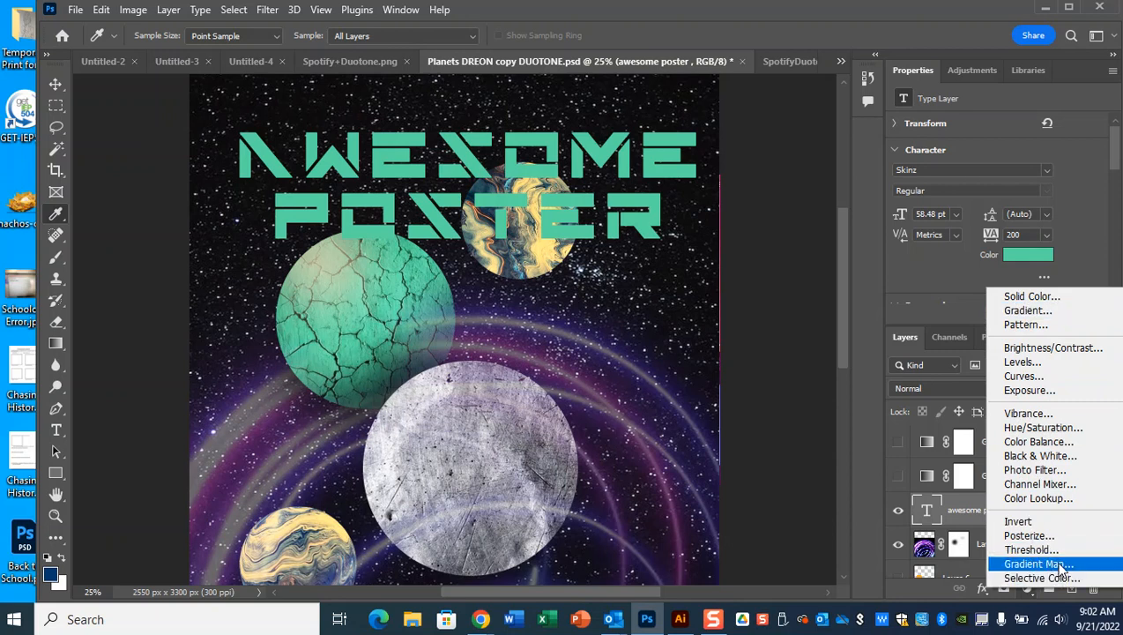
click(1028, 310)
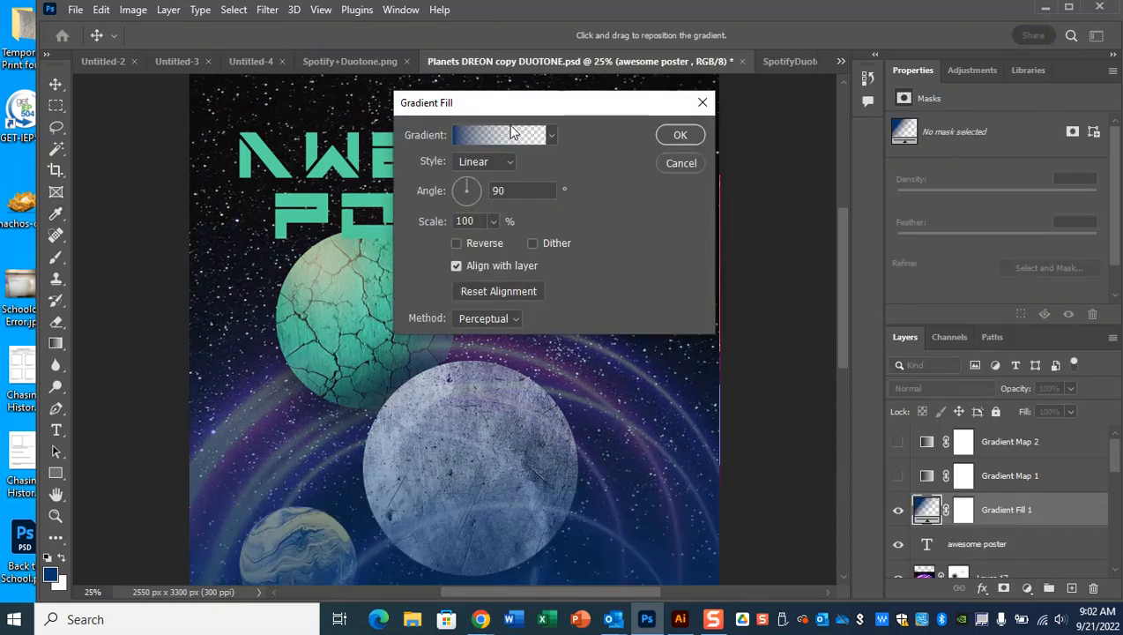
click(679, 163)
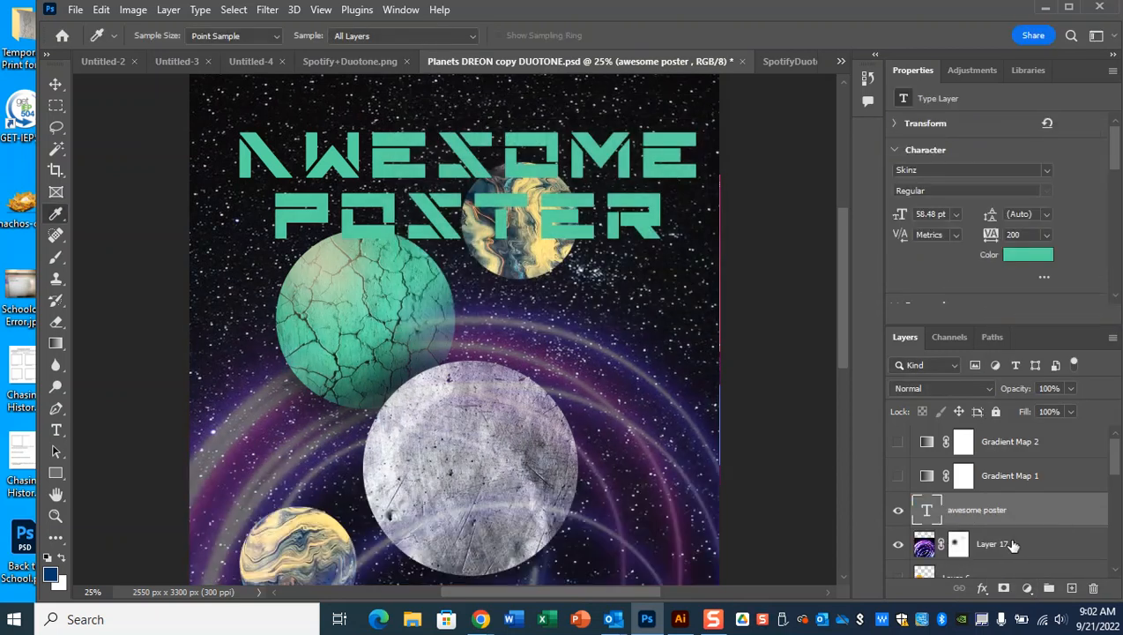
Add a Gradient Map adjustment layer above the awesome poster text and apply the Black, White preset from the Basics group.
click(1027, 589)
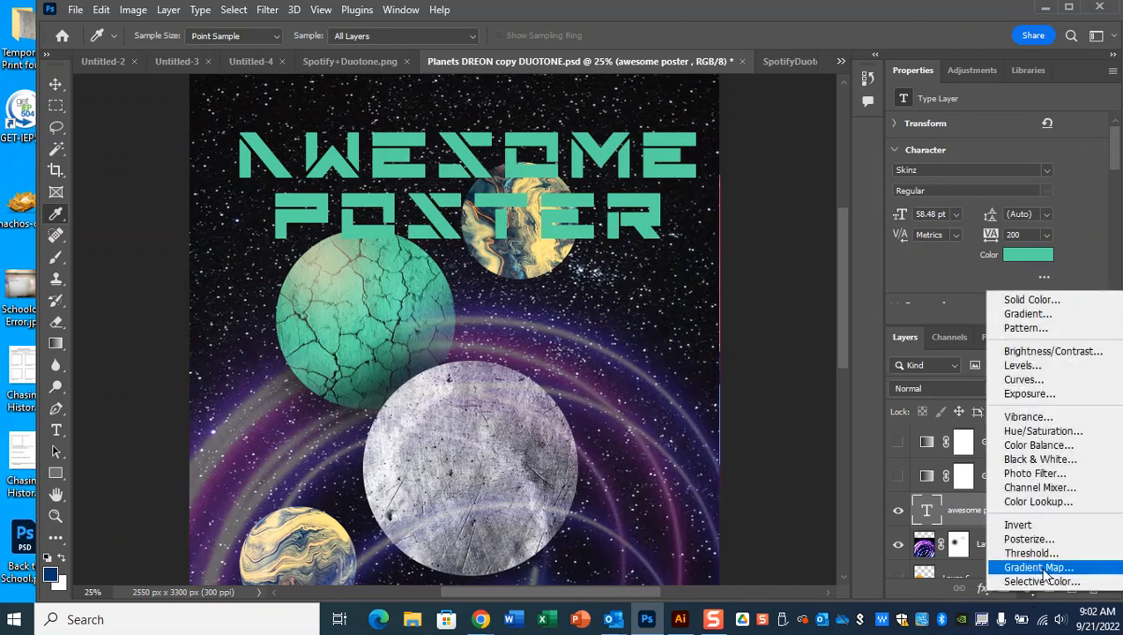
click(1038, 566)
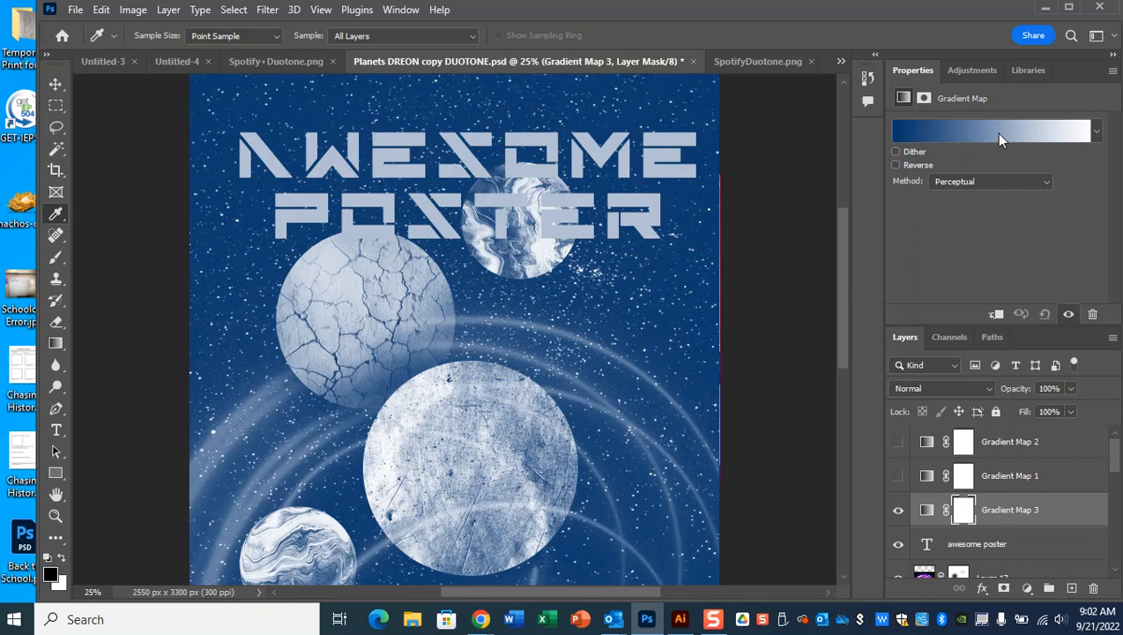
click(975, 133)
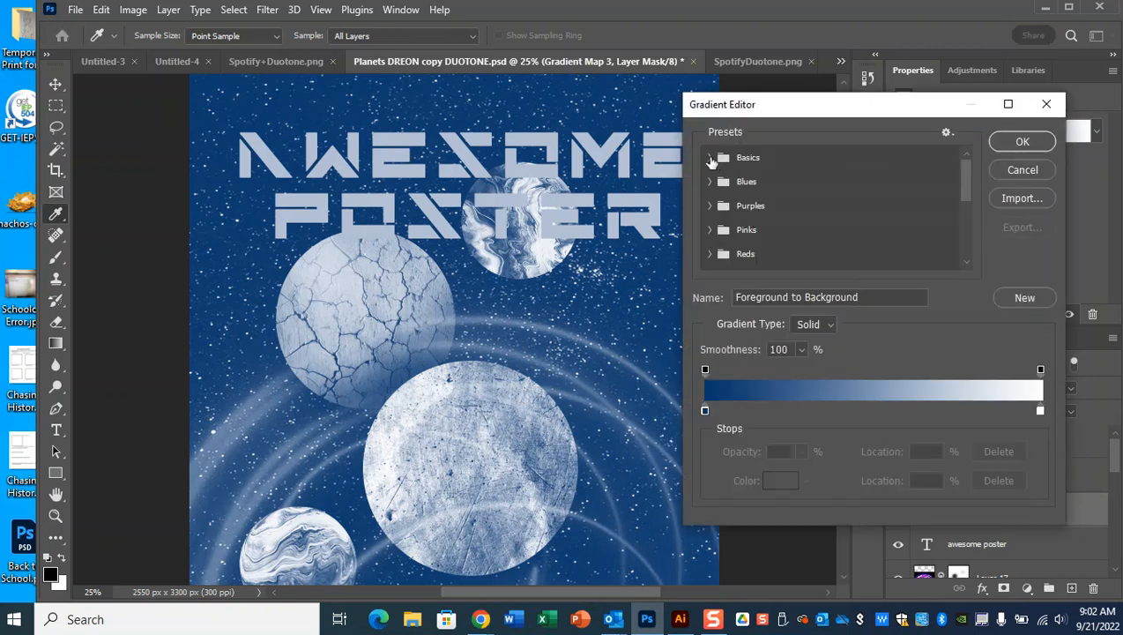
click(766, 162)
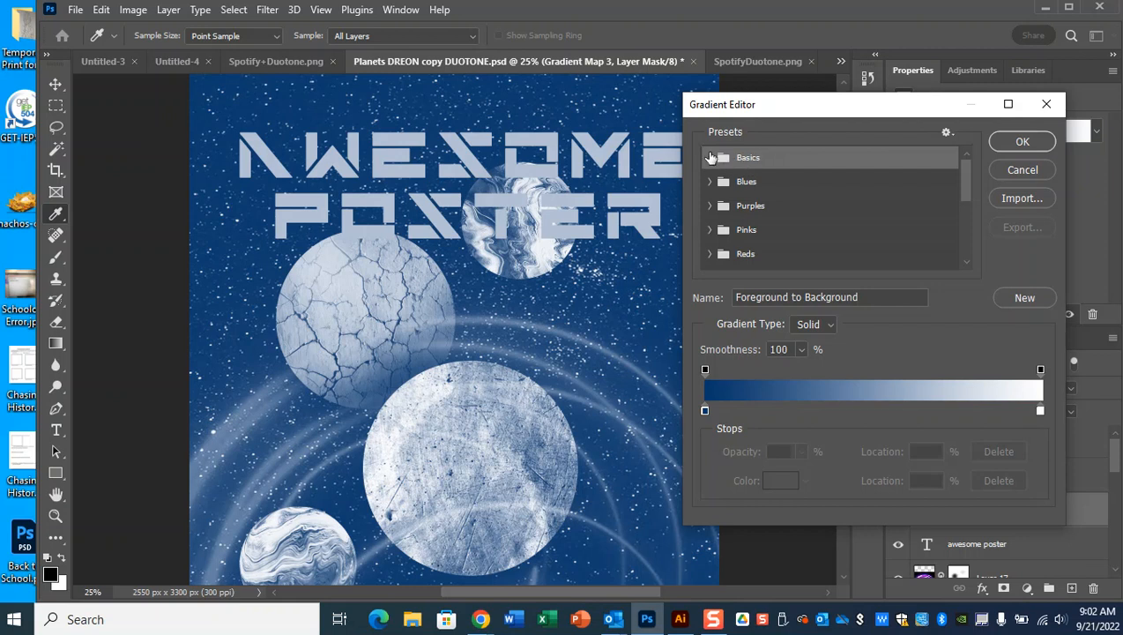
click(709, 159)
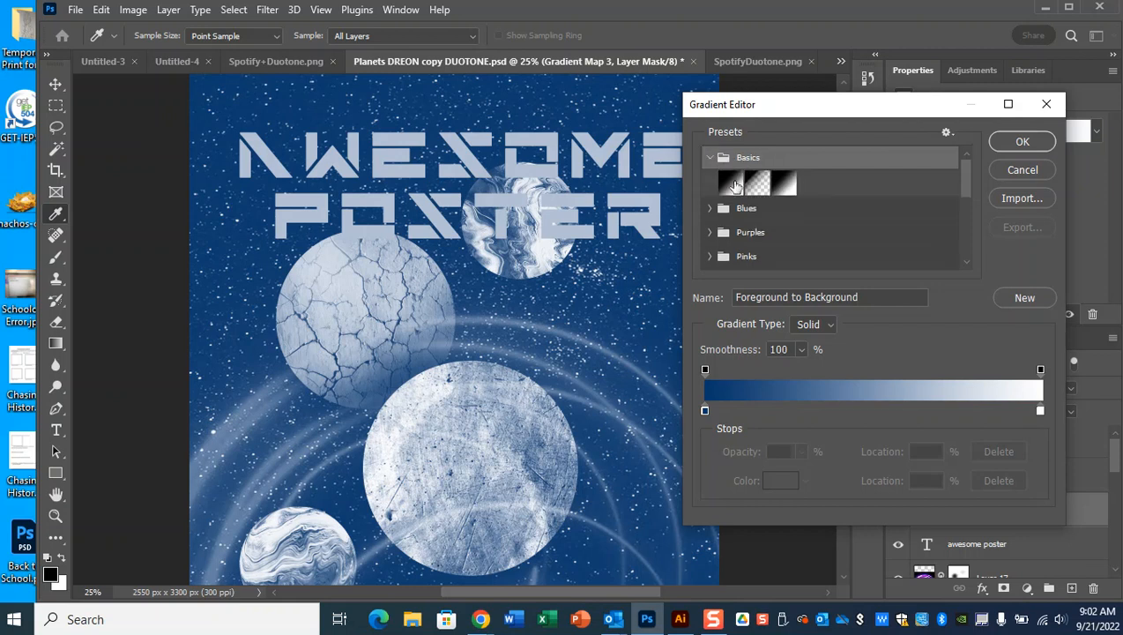
click(785, 185)
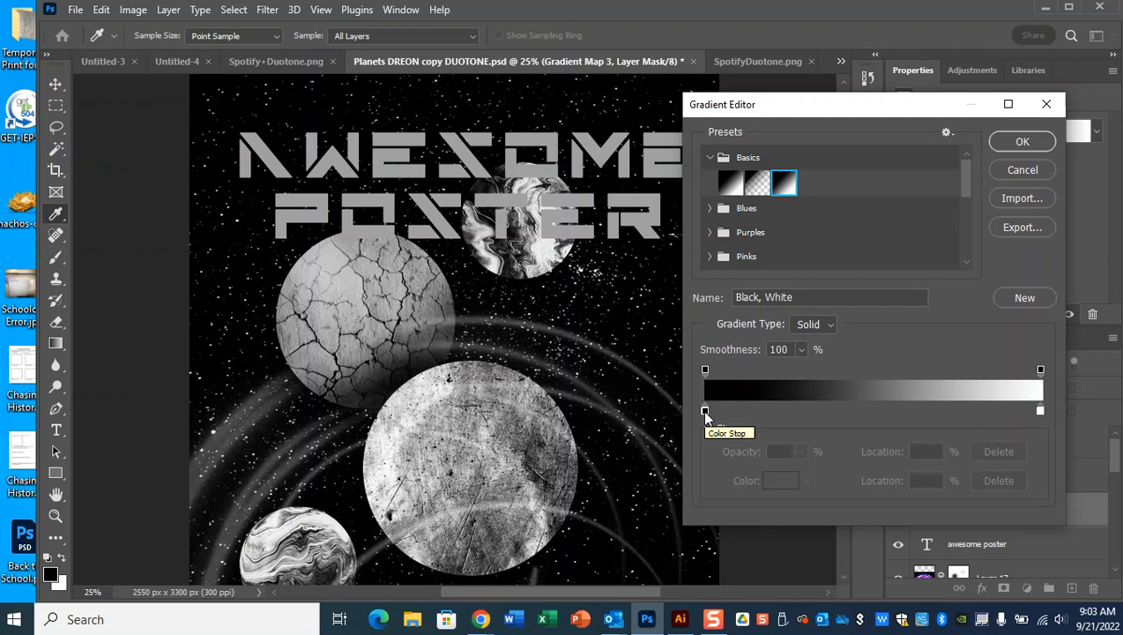
Consult the duotone examples in Chrome and set the gradient's black color stop to dark purple 4e0455 in Photoshop.
click(481, 619)
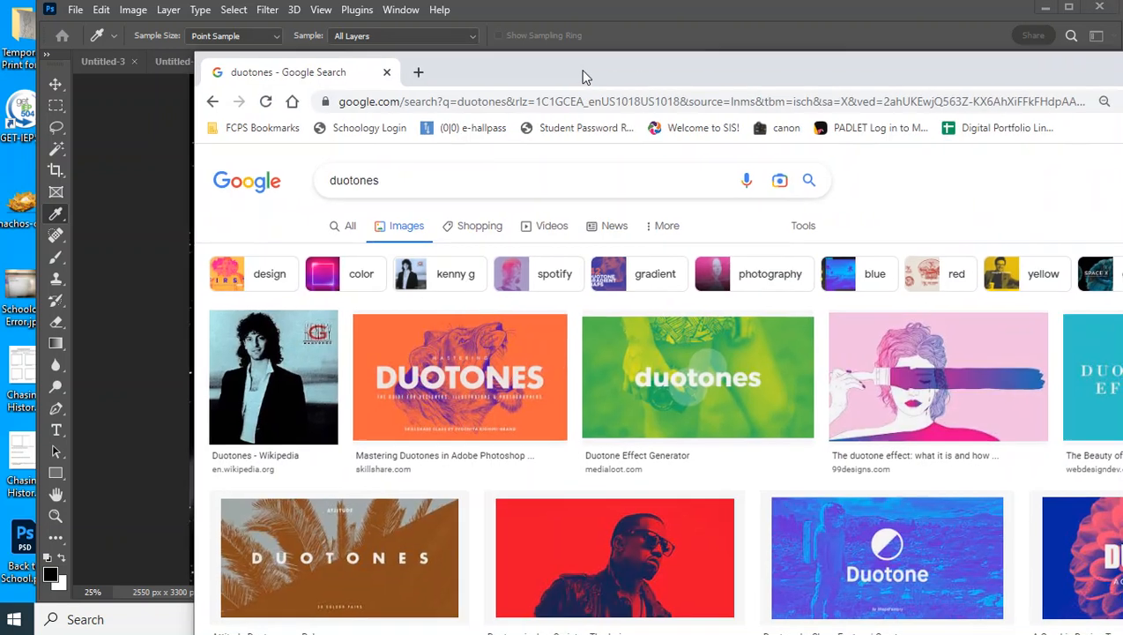
drag(586, 75, 1122, 90)
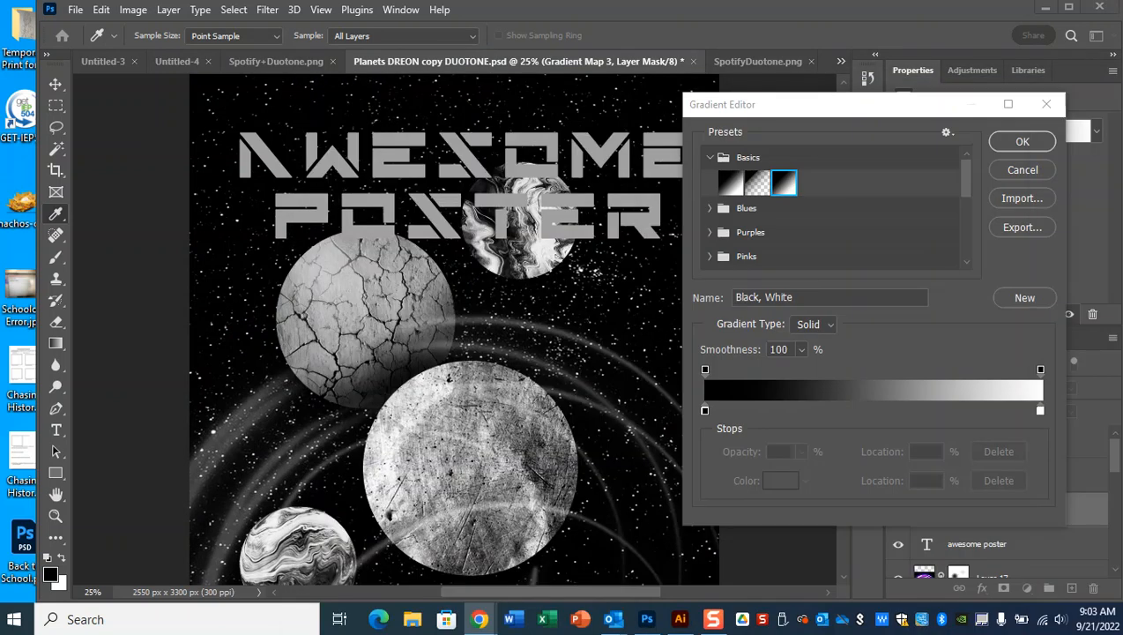
double_click(705, 412)
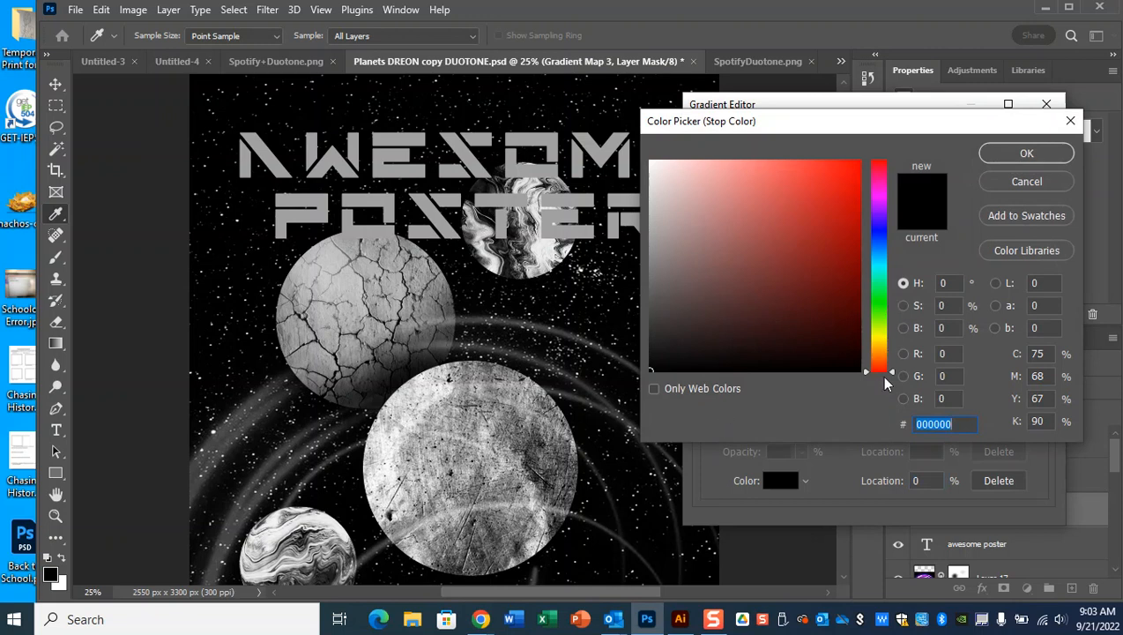
drag(890, 376, 891, 198)
mouse_move(833, 234)
mouse_down()
mouse_move(847, 326)
mouse_move(835, 311)
mouse_move(850, 293)
mouse_move(852, 302)
mouse_up()
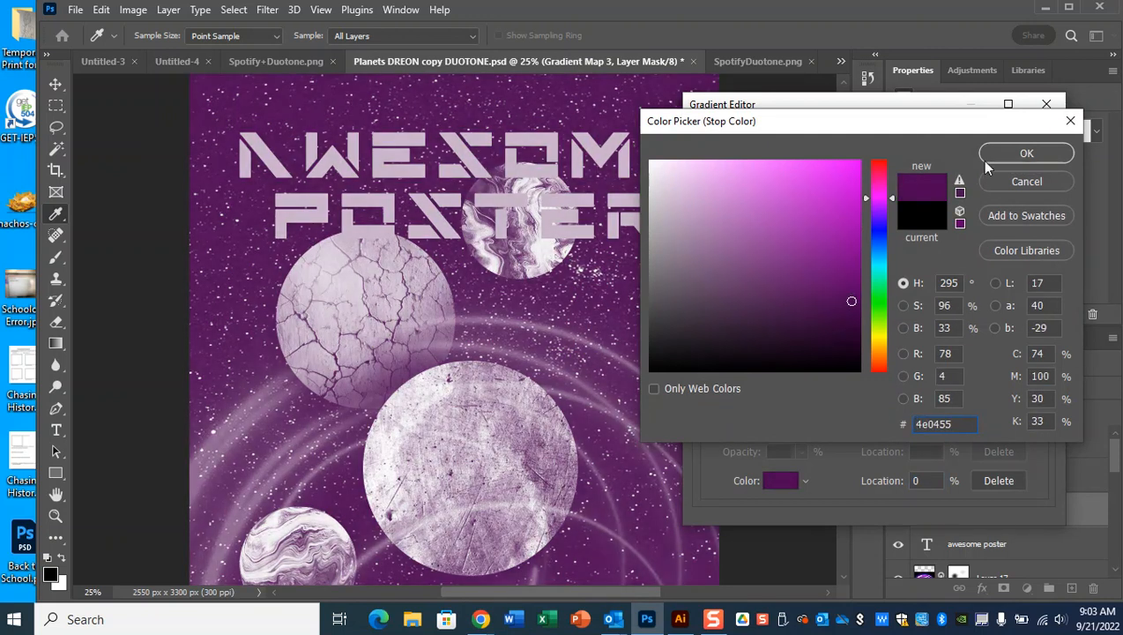
click(989, 158)
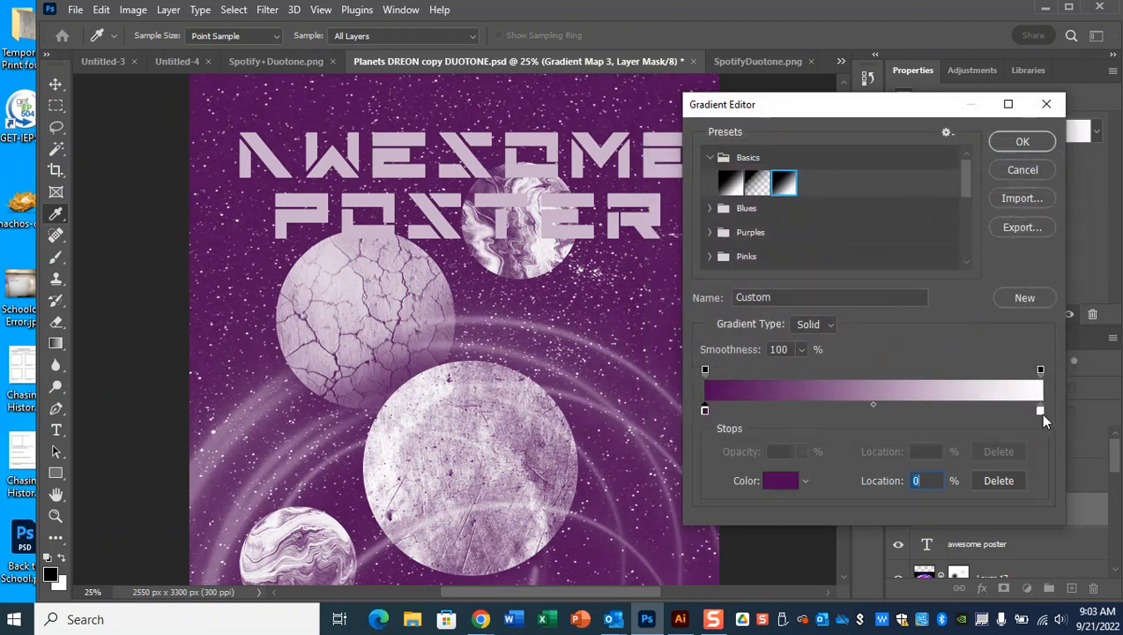
Set the gradient's white color stop to orange fd9808.
click(1040, 412)
double_click(1041, 411)
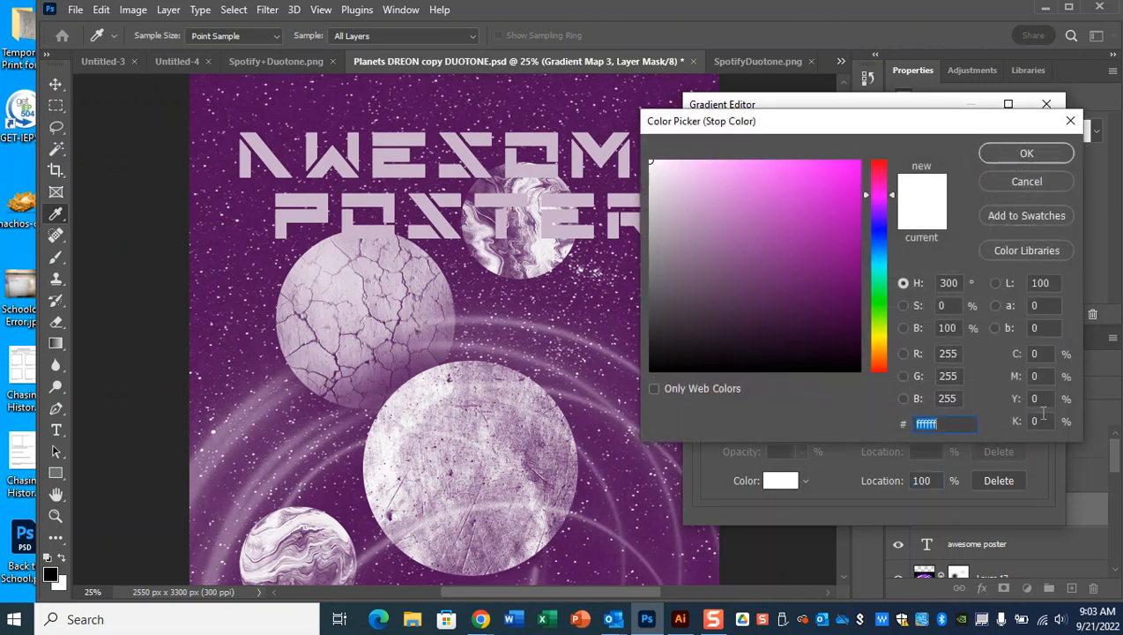
click(882, 359)
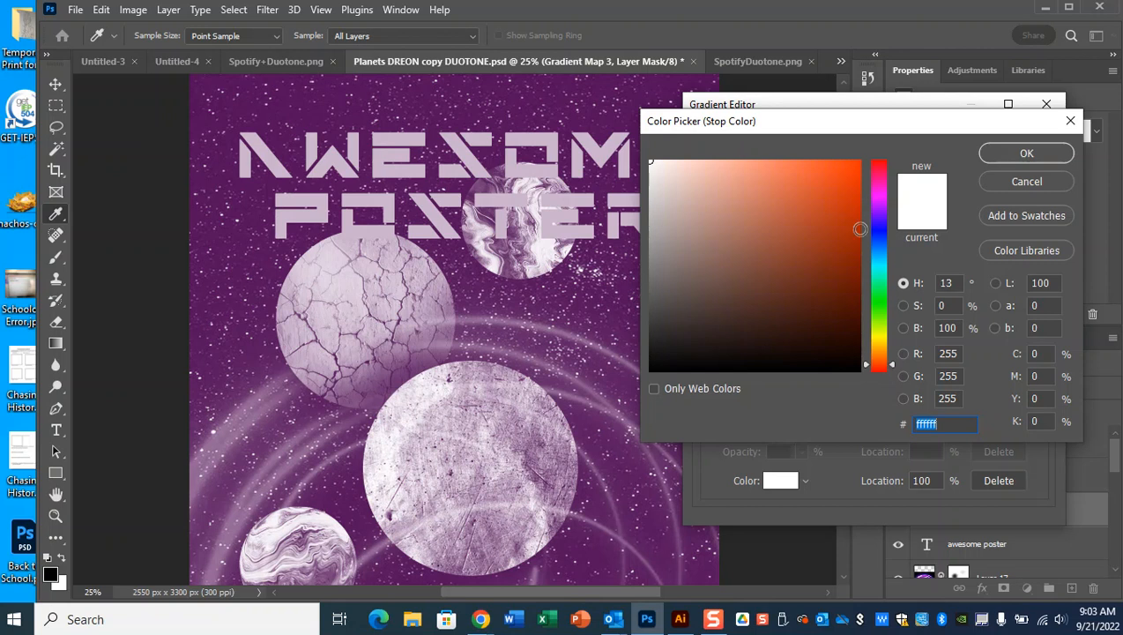
drag(891, 366, 891, 353)
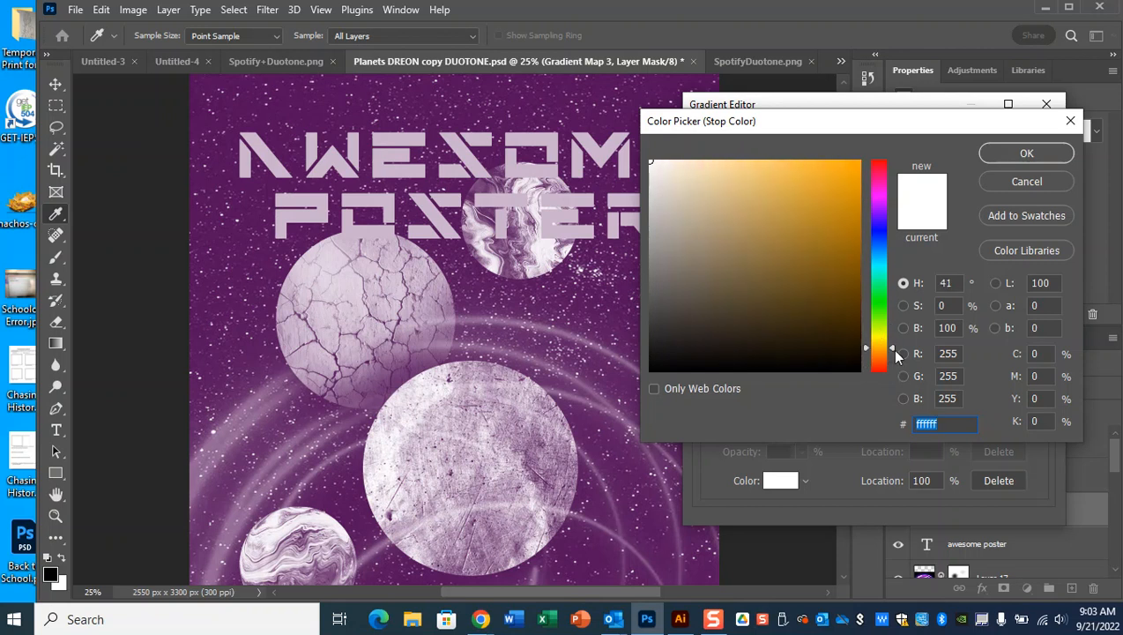
drag(844, 174, 854, 163)
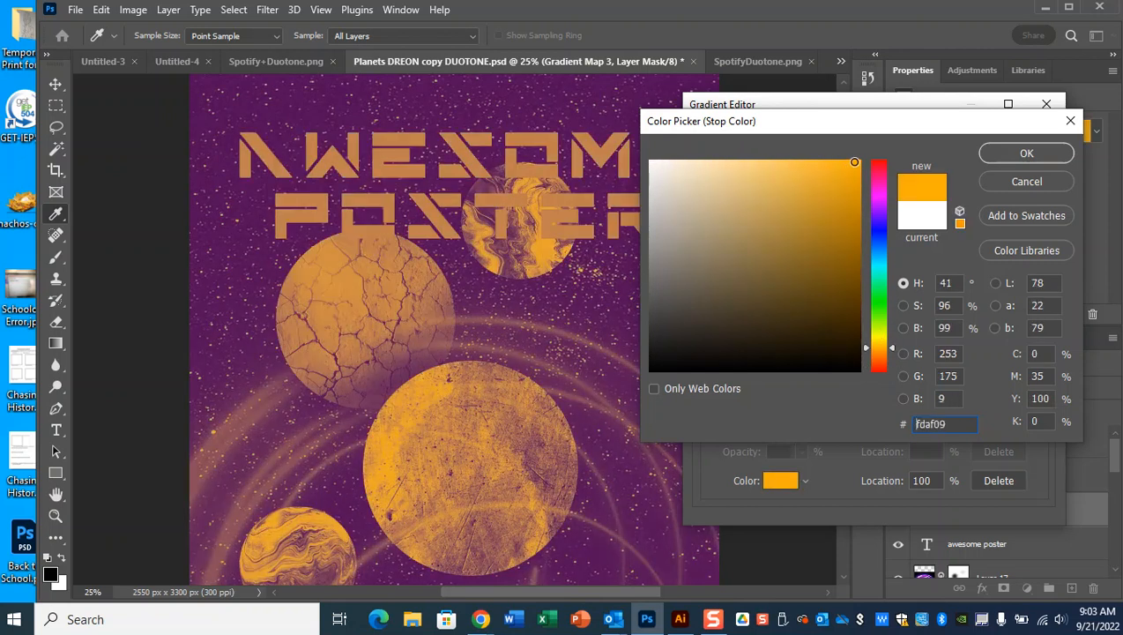
drag(893, 351, 893, 354)
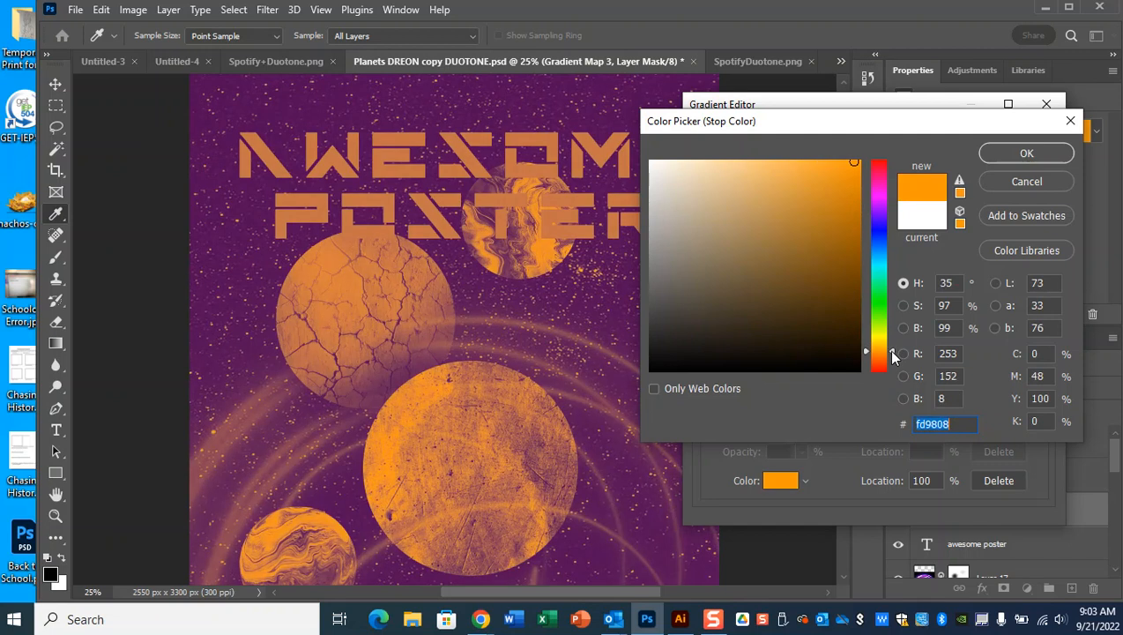
click(1010, 155)
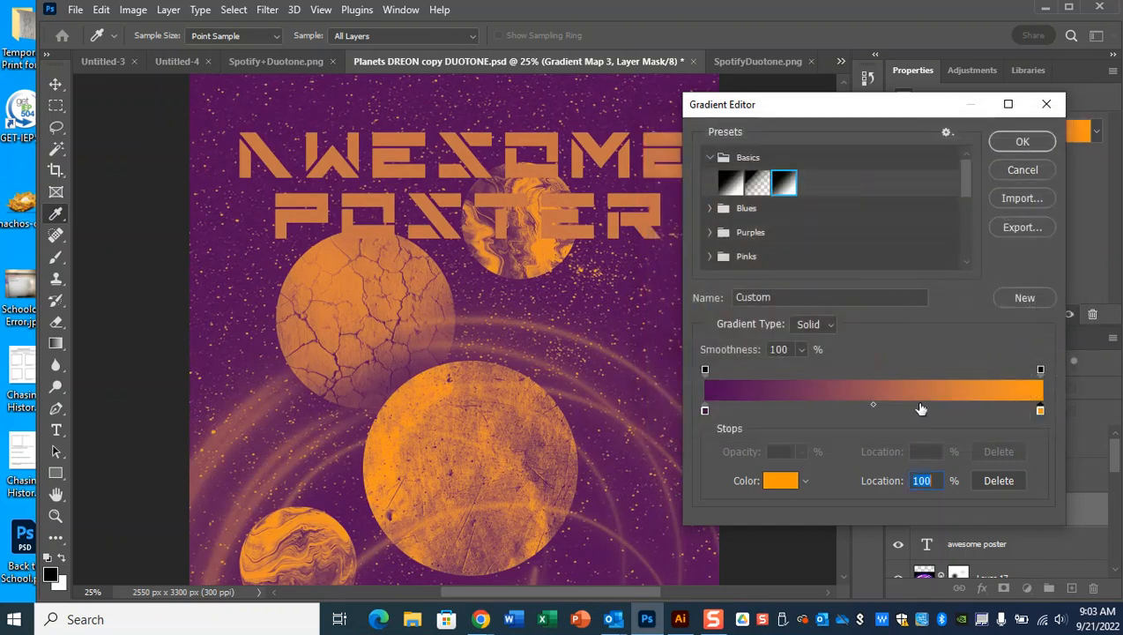
Shift the color midpoint toward the purple end of the gradient and try an extra opacity stop at 70% location.
click(874, 407)
drag(874, 405, 985, 429)
click(796, 407)
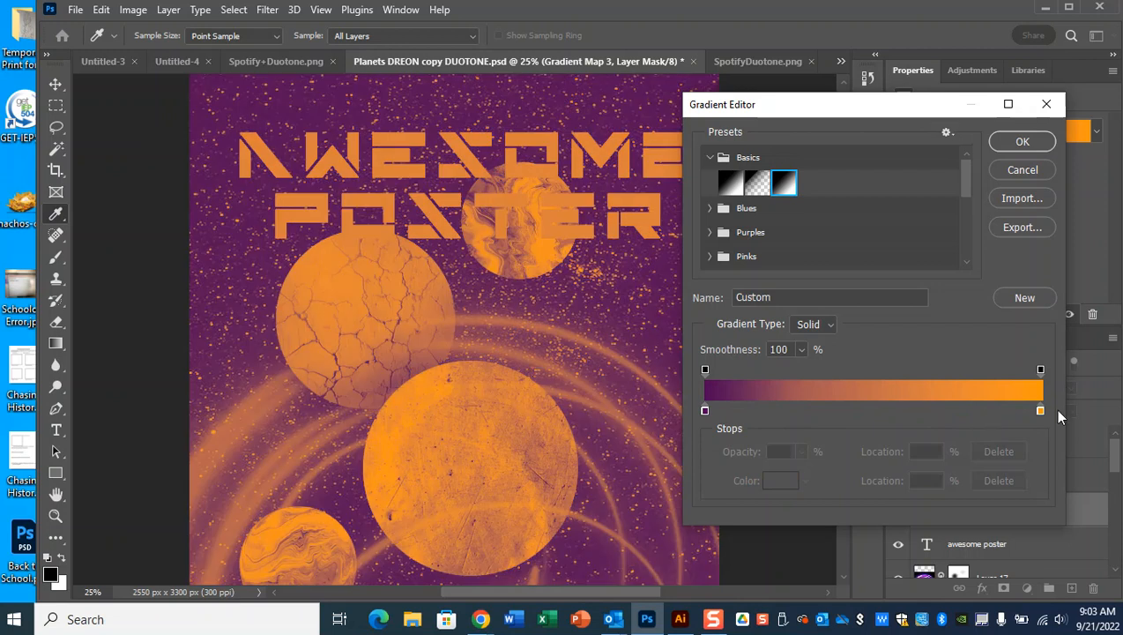
mouse_move(1040, 411)
mouse_down()
mouse_move(1029, 411)
mouse_move(1040, 412)
mouse_up()
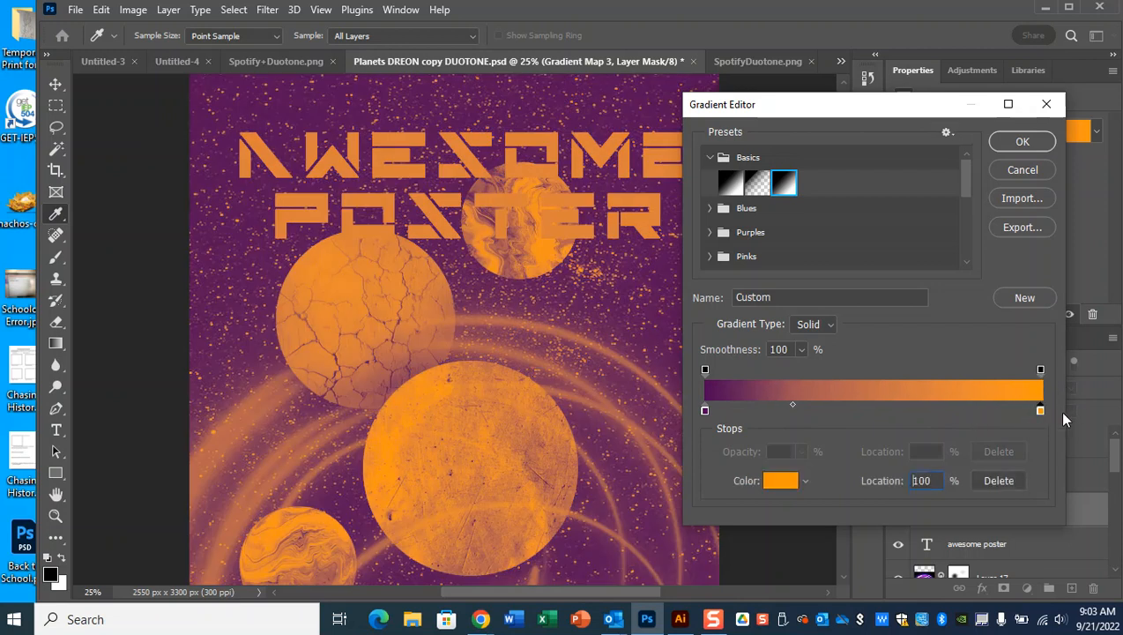
mouse_move(1037, 369)
mouse_down()
mouse_move(984, 373)
mouse_move(1041, 374)
mouse_up()
drag(873, 376, 865, 376)
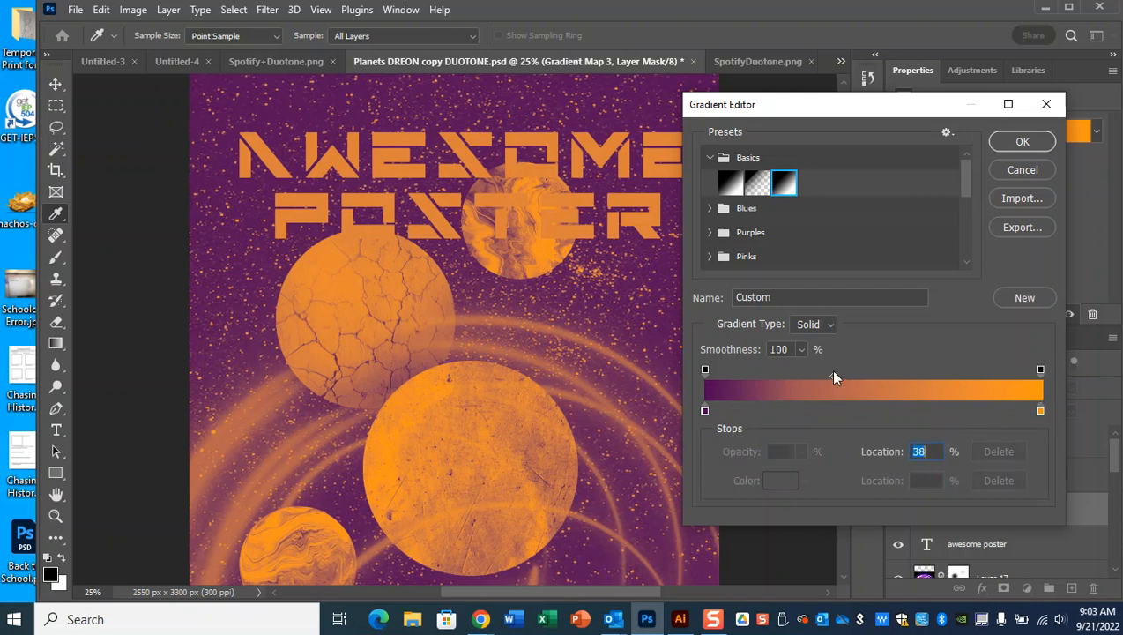
drag(935, 373, 940, 375)
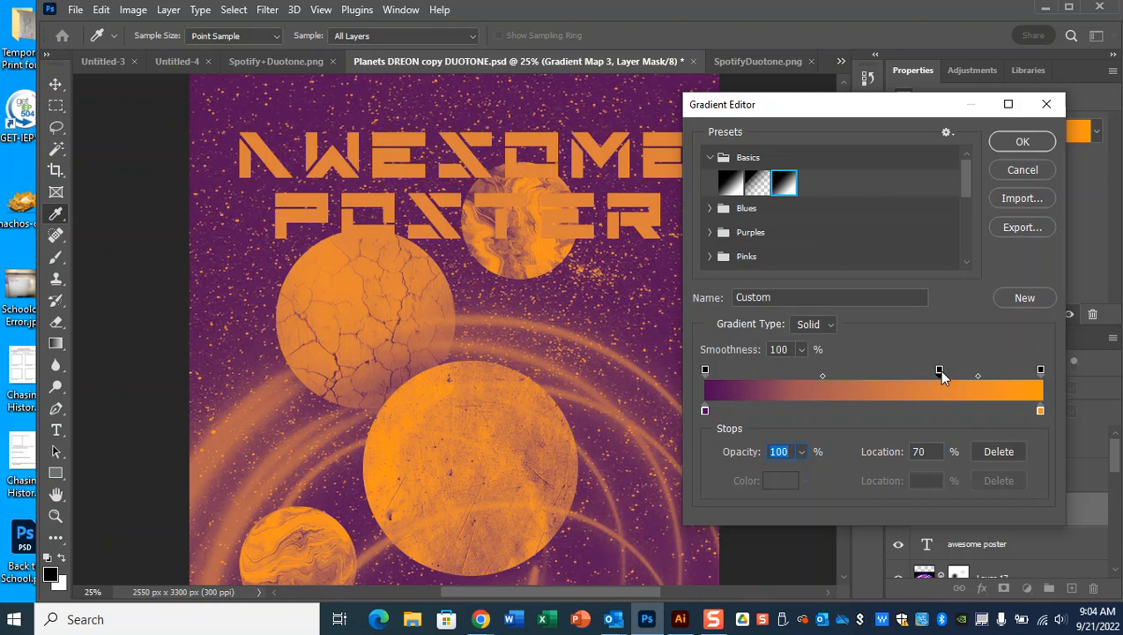
Discard the gradient edits and replace the Gradient Map 3 layer with a new Gradient Map adjustment above the awesome poster text.
click(1016, 172)
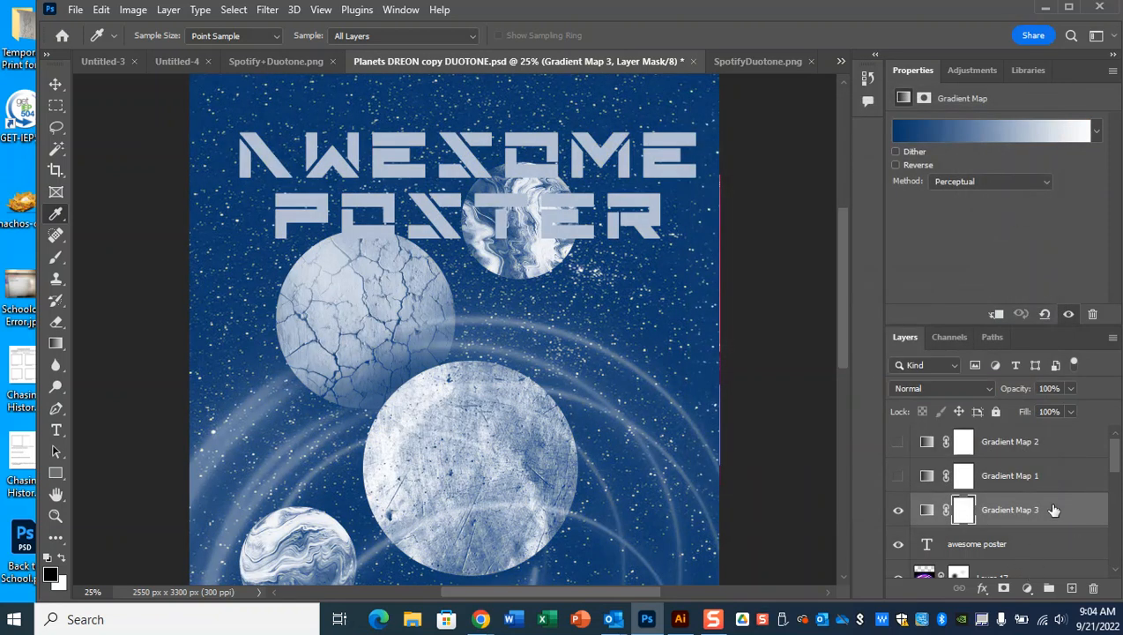
drag(1031, 511, 1093, 589)
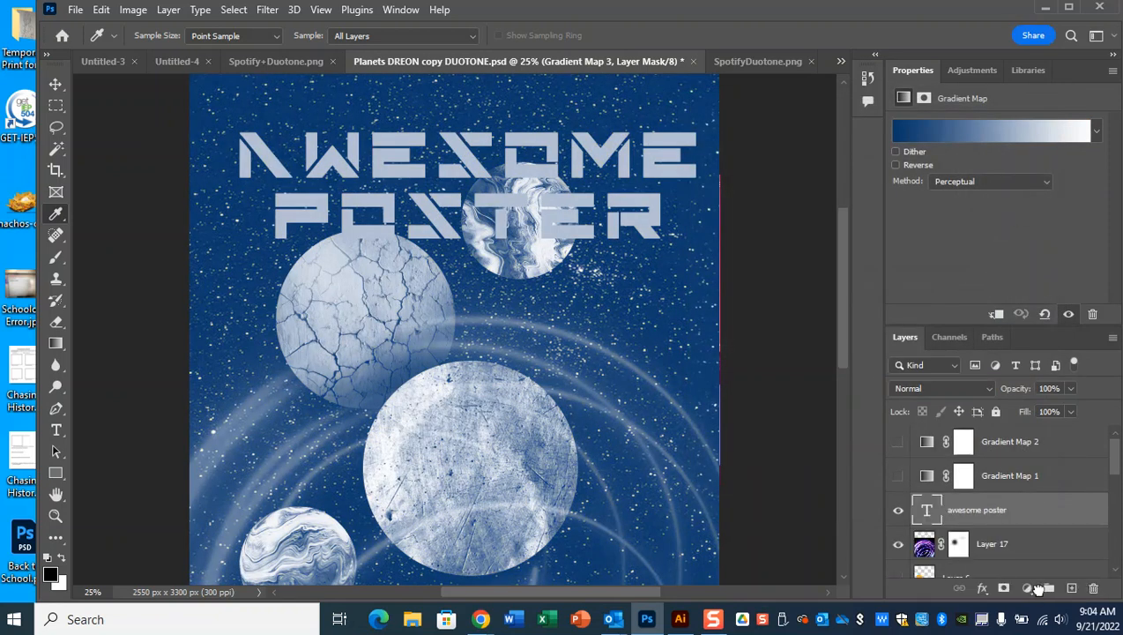
click(1027, 588)
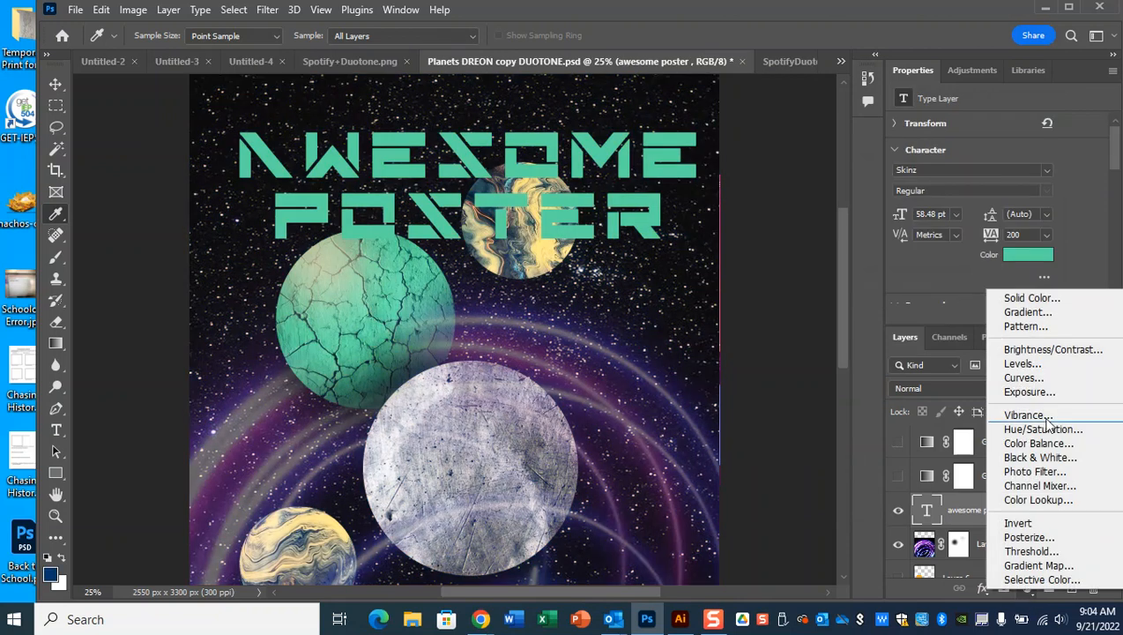
click(1039, 565)
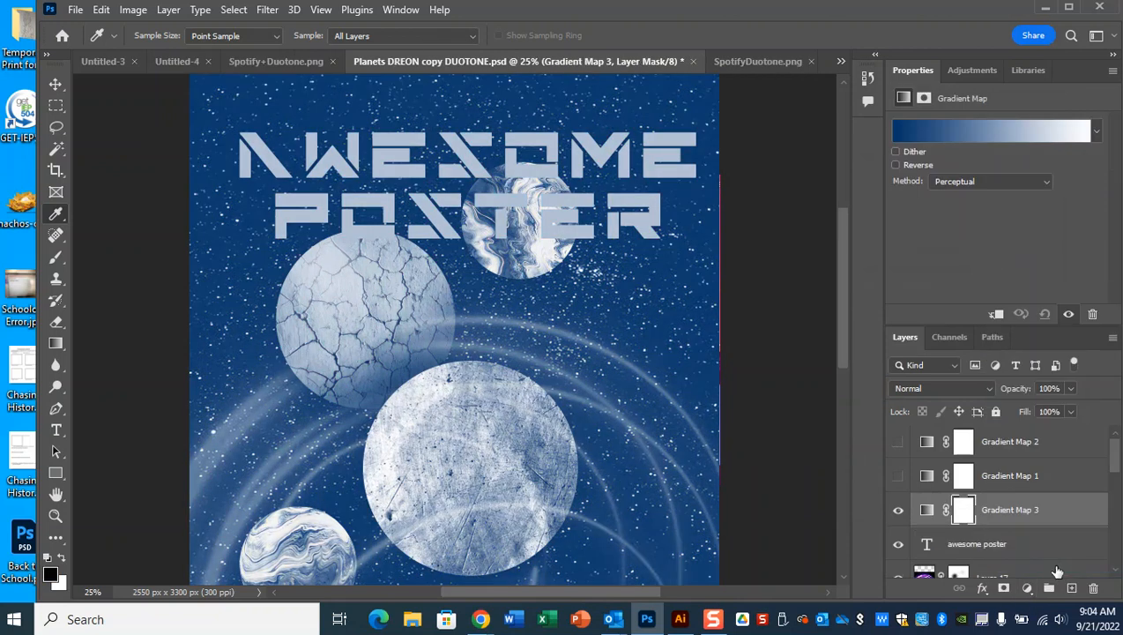
Apply the Foreground to Background preset from the Basics group and set its black color stop to a dark purple with hue 296.
click(954, 132)
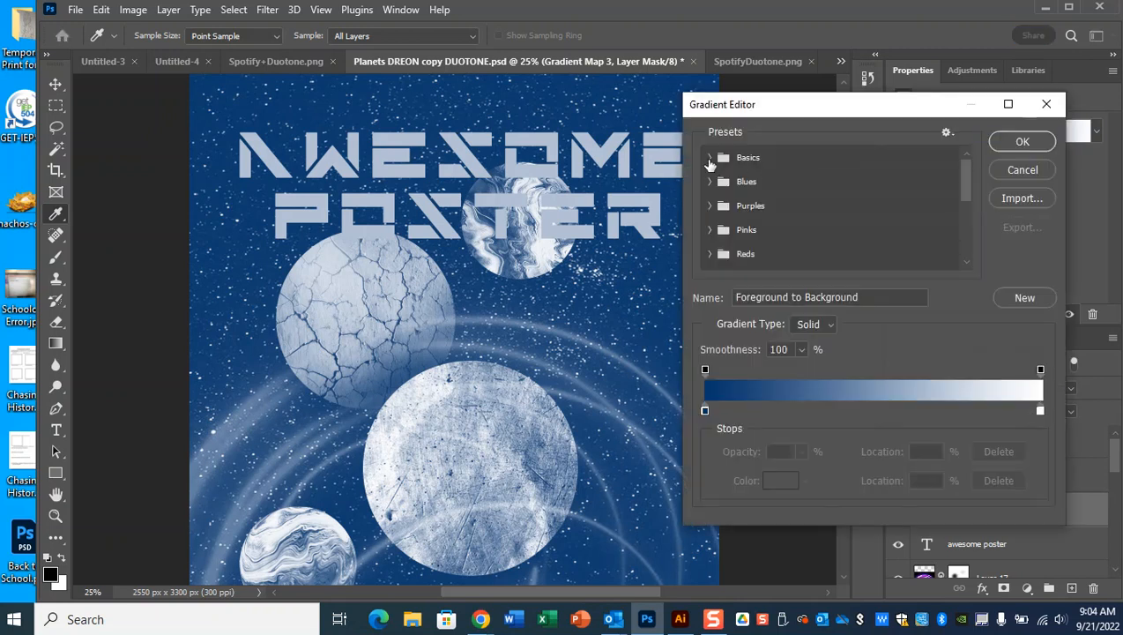
click(709, 158)
click(729, 183)
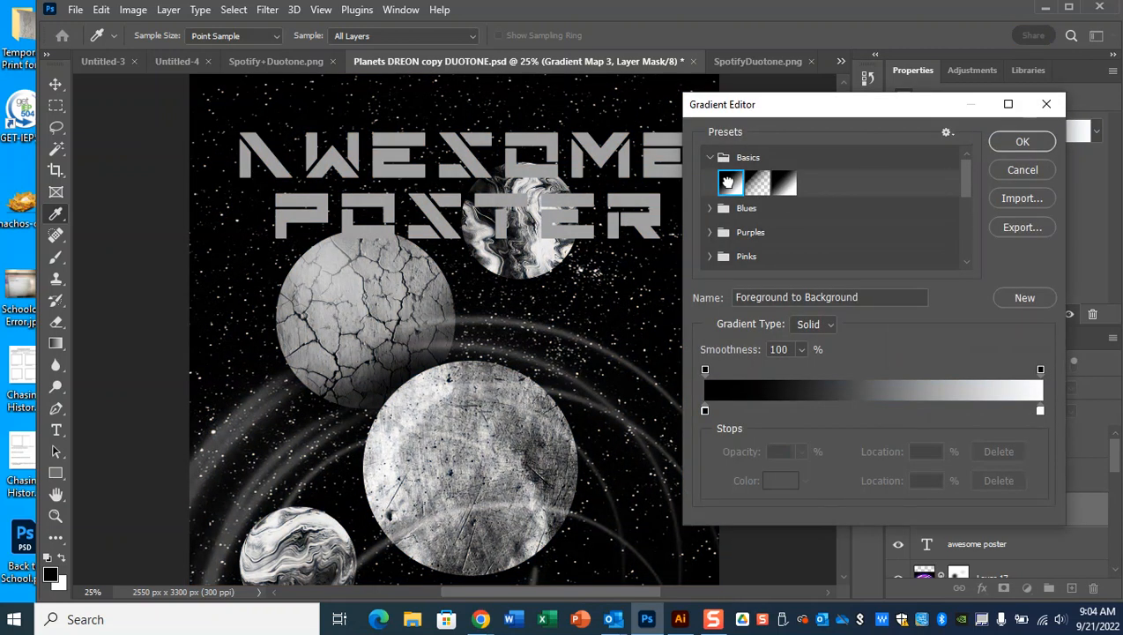
double_click(705, 410)
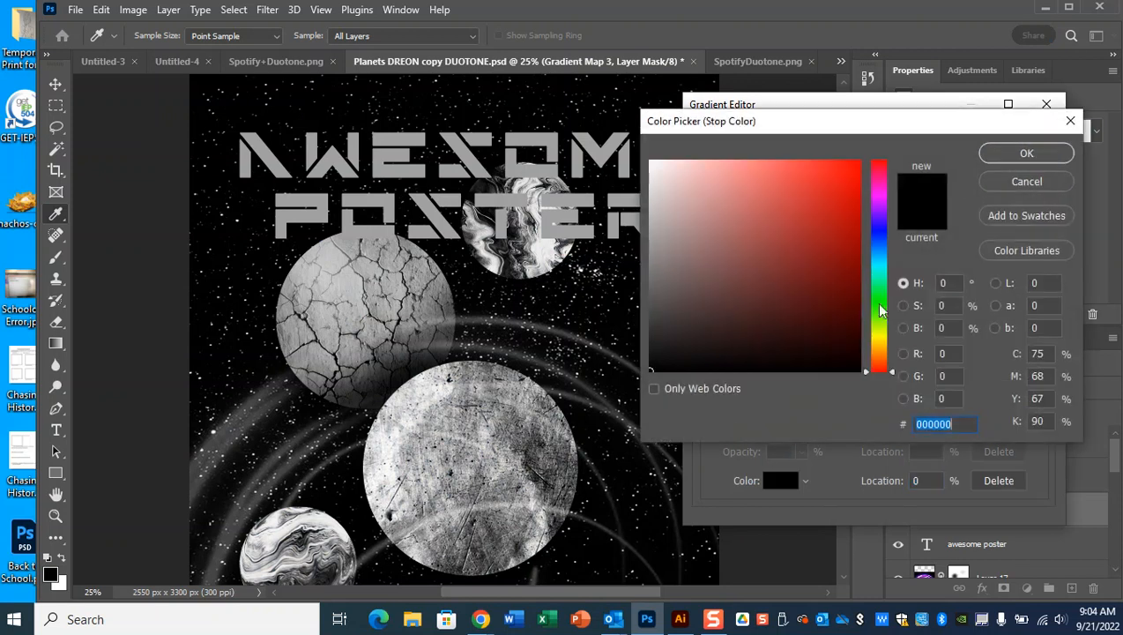
drag(831, 326, 841, 311)
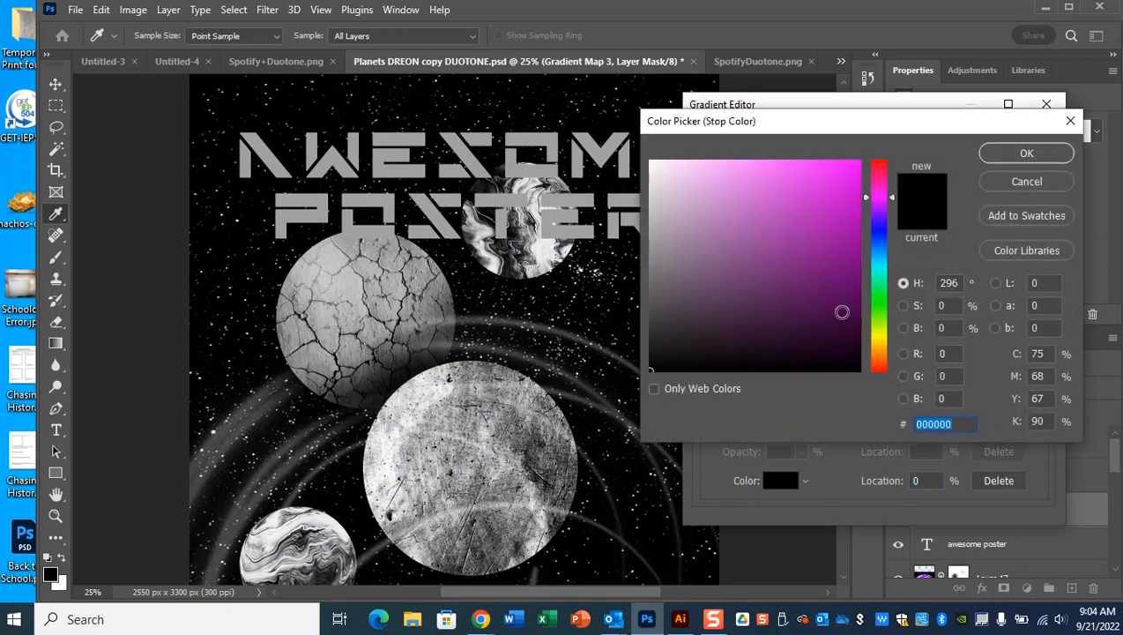
click(1022, 155)
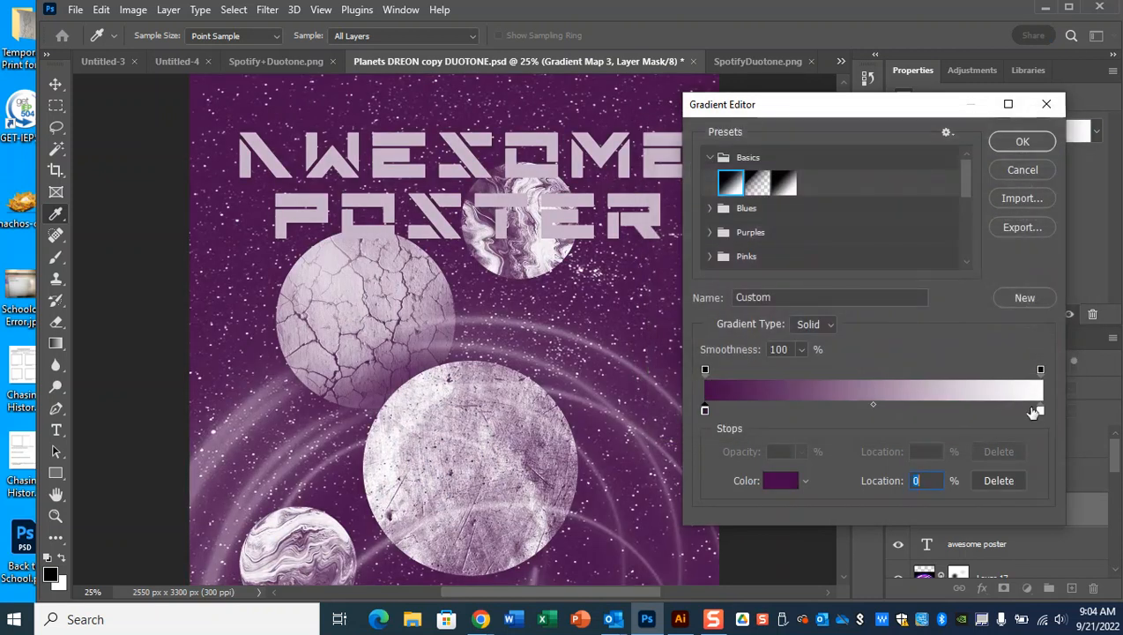
Set the gradient's white color stop to a bright, fully saturated orange with hue 28.
click(1041, 409)
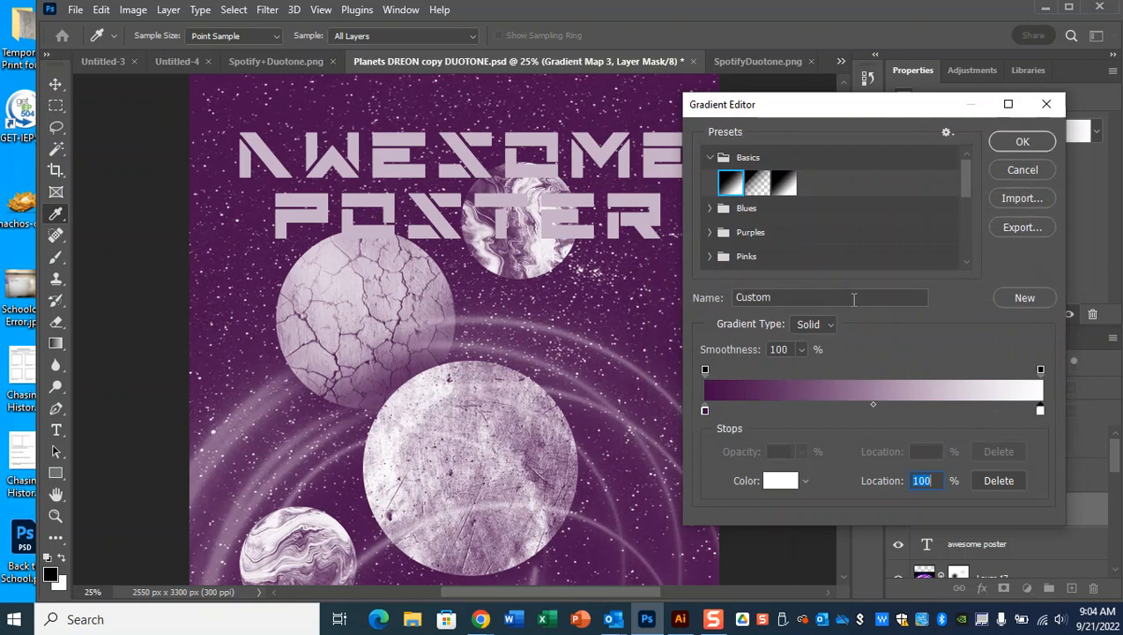
double_click(1039, 410)
click(884, 349)
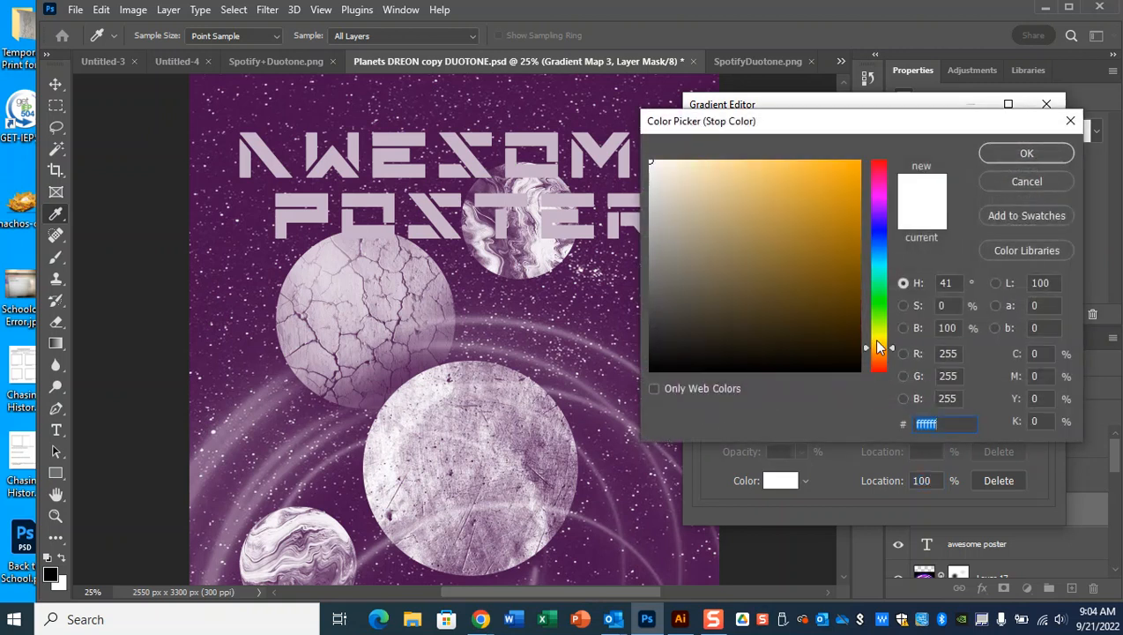
click(1022, 183)
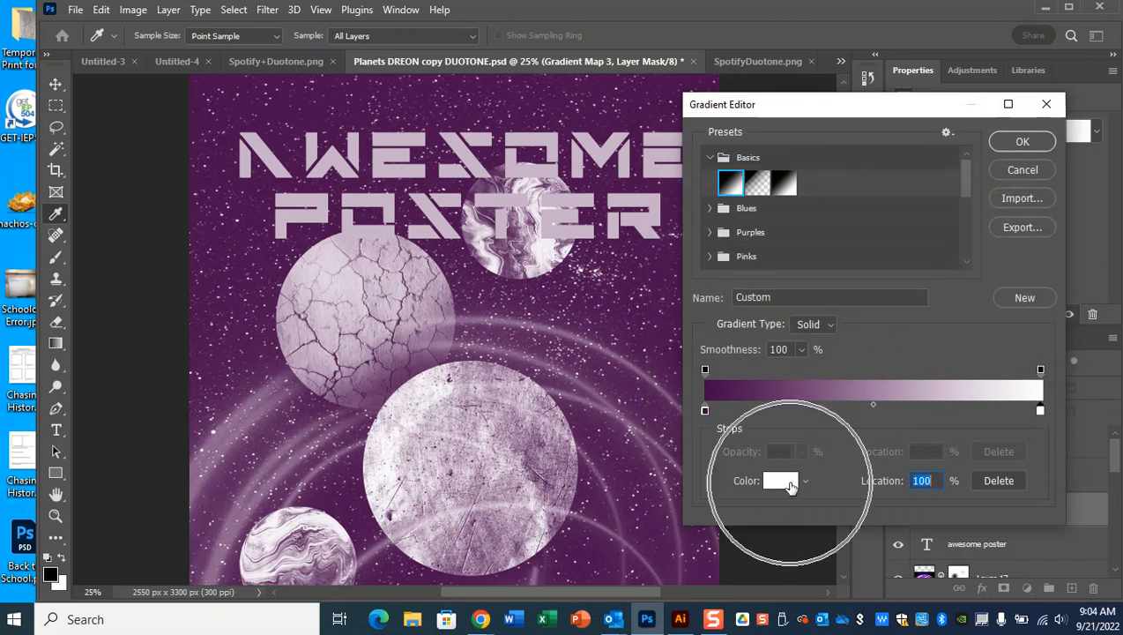
click(781, 481)
click(878, 345)
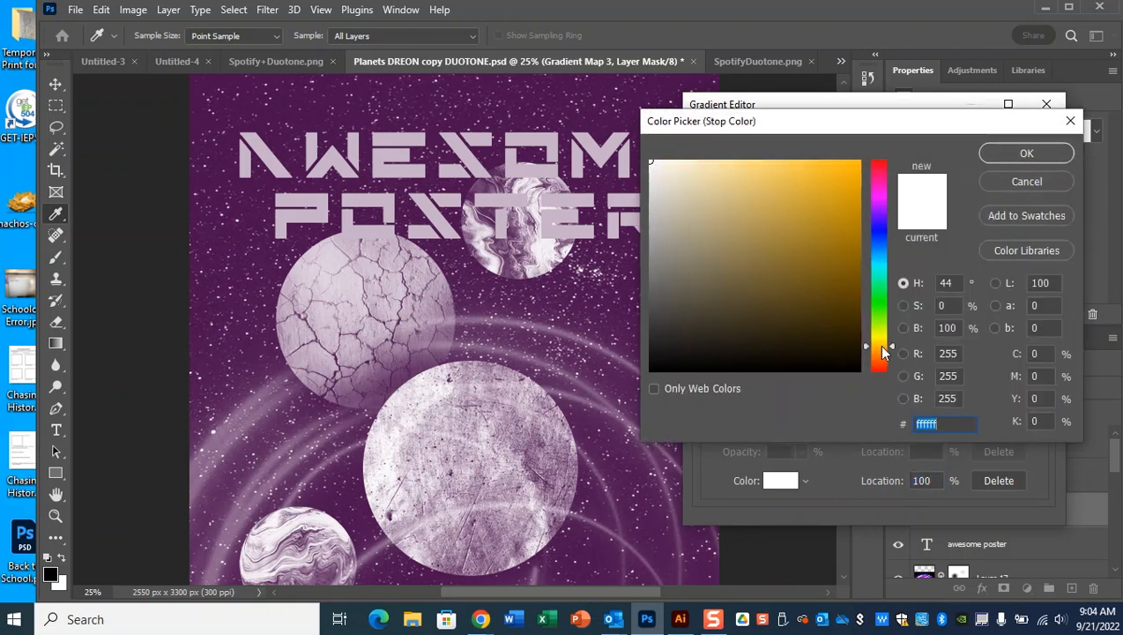
click(848, 242)
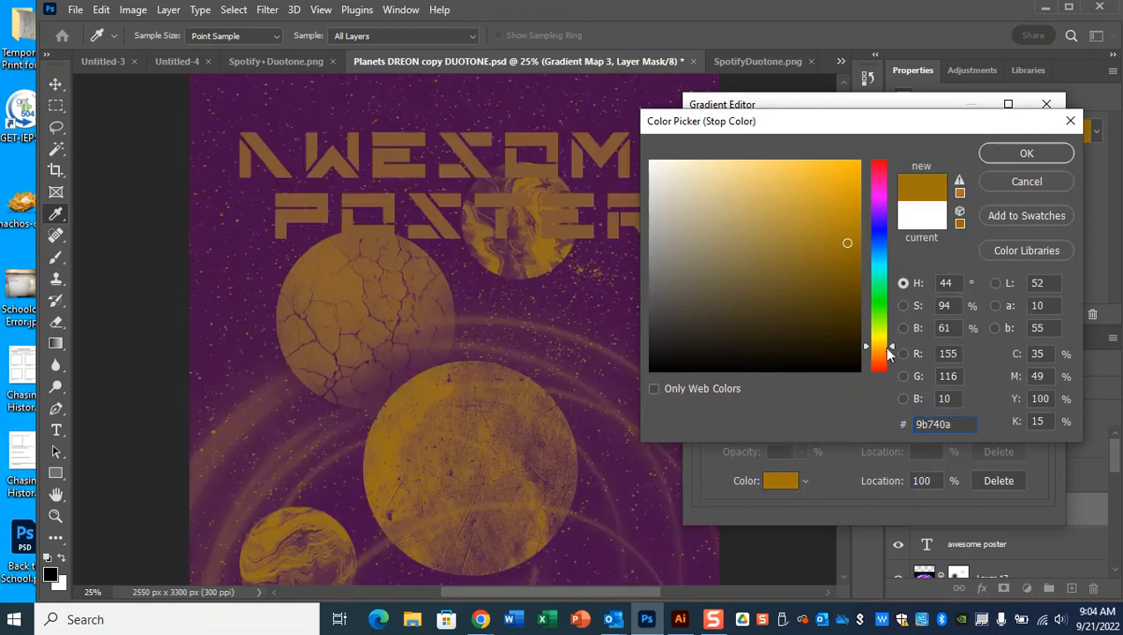
click(884, 357)
mouse_move(848, 213)
mouse_down()
mouse_move(845, 164)
mouse_move(854, 161)
mouse_up()
click(831, 161)
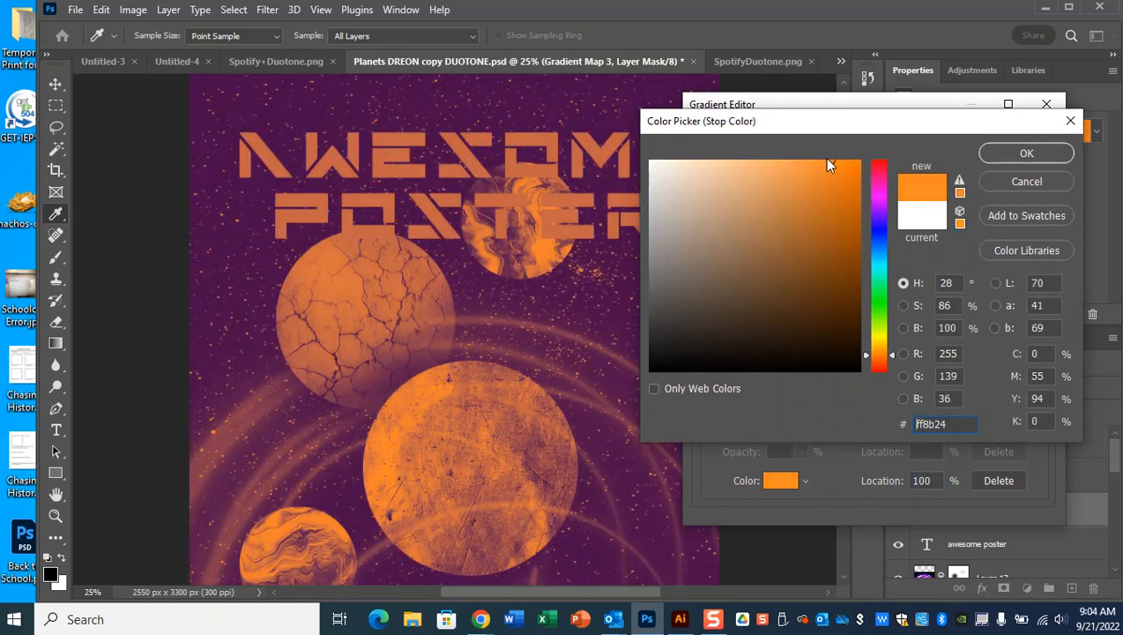
drag(857, 166, 862, 160)
click(1026, 154)
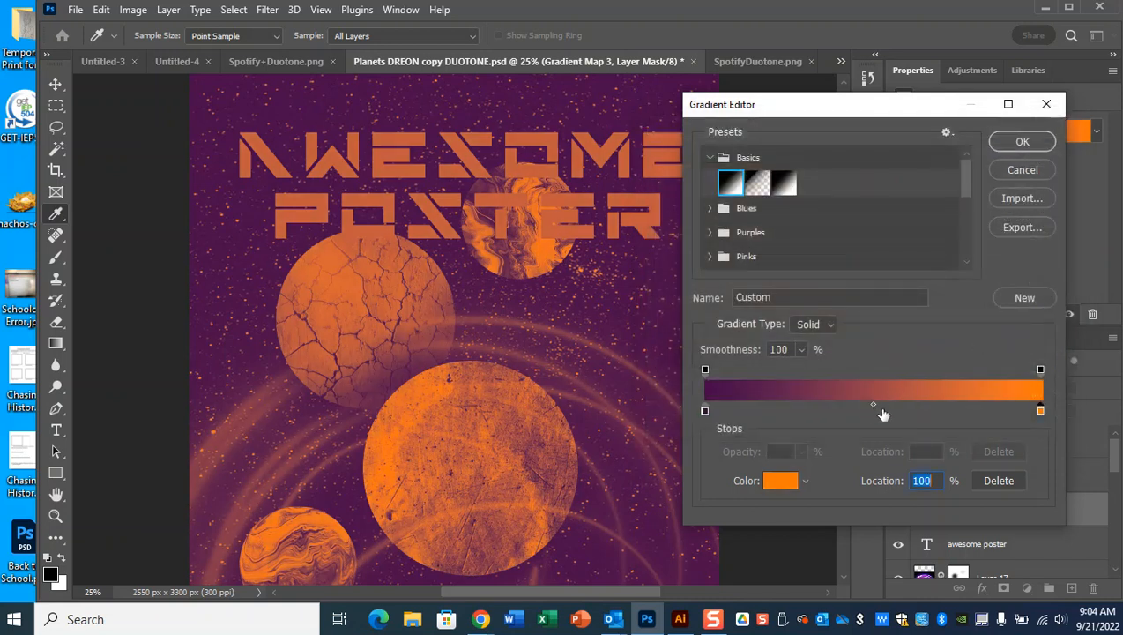
Move the midpoint between the purple and orange stops to 30% and accept the gradient without any additional color stop.
drag(871, 408, 810, 406)
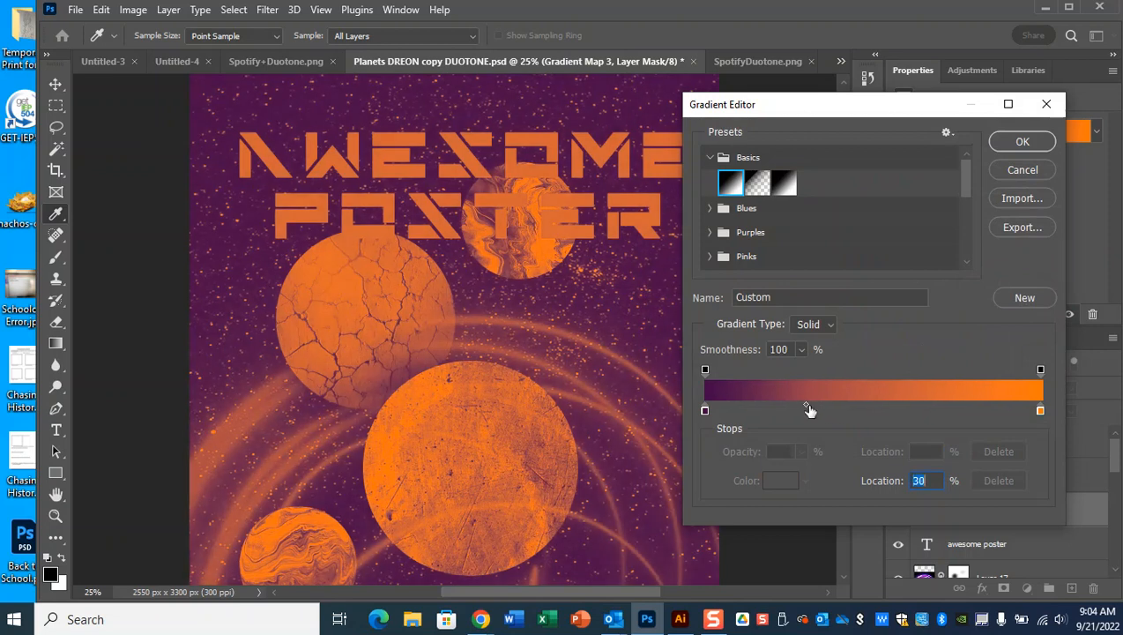
click(809, 410)
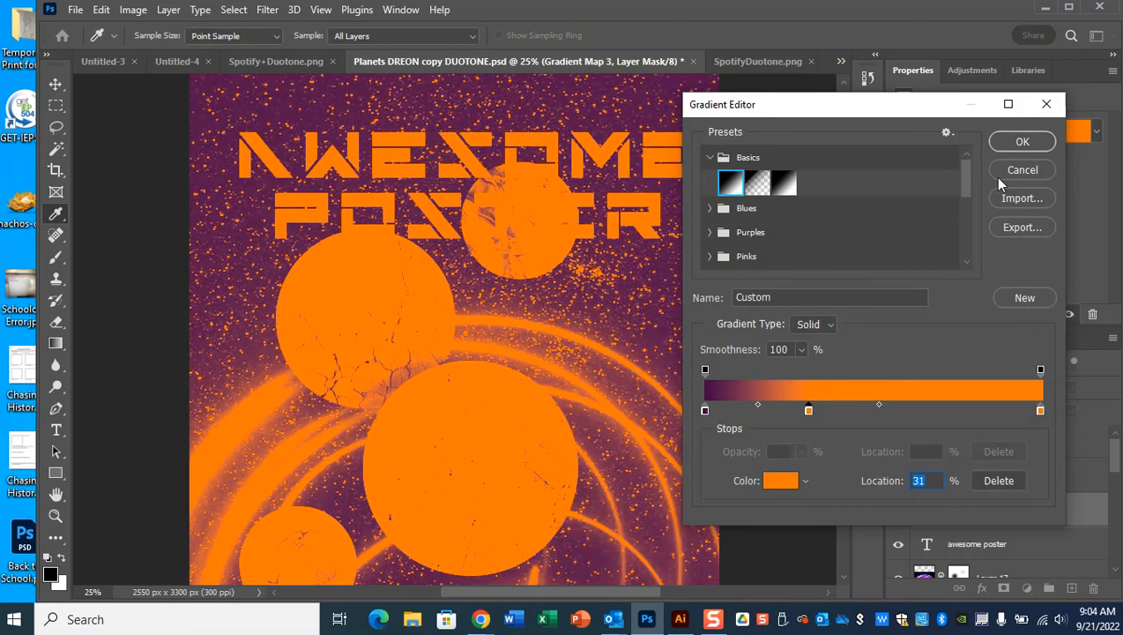
drag(807, 412, 812, 416)
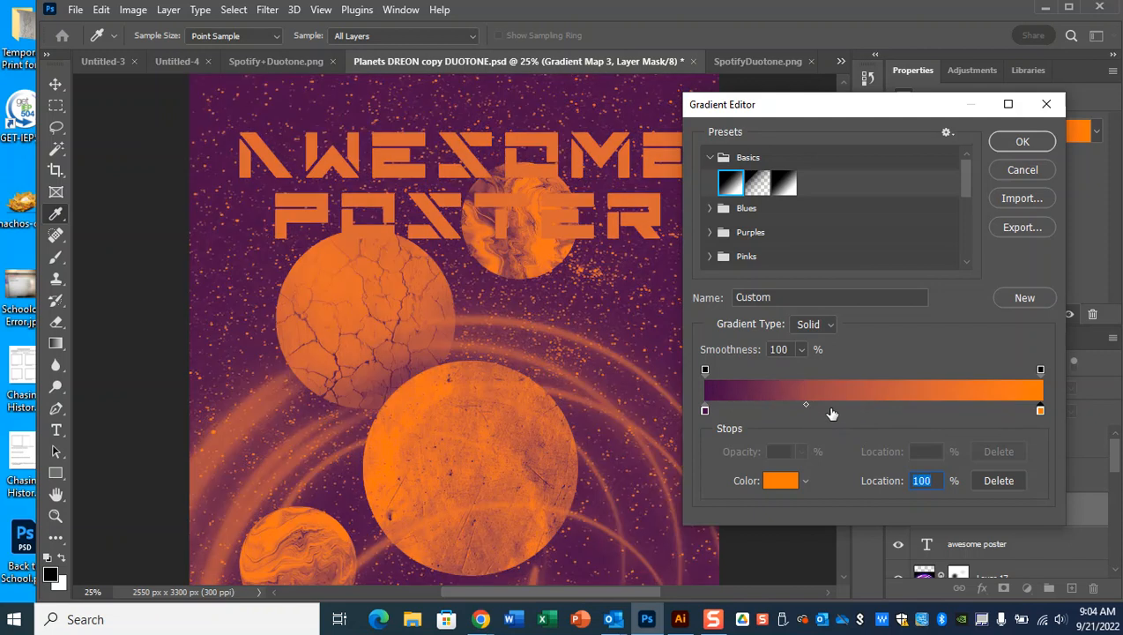
click(1023, 146)
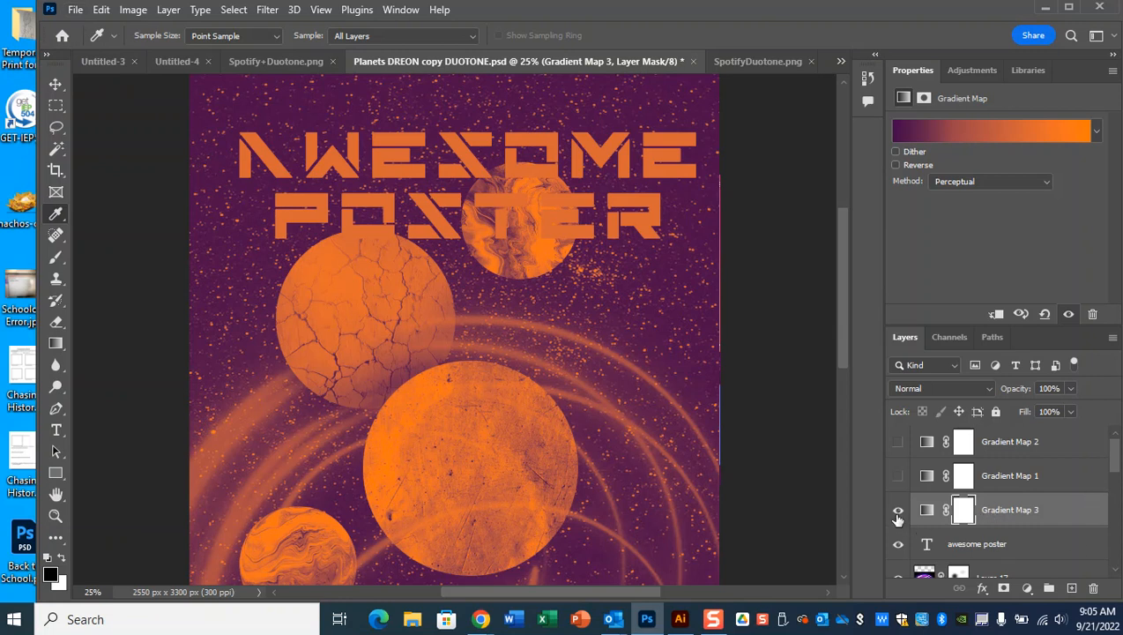
Save a layered Photoshop copy of the poster as Planet DUOTONE in the Planets Sampler folder and accept the format options.
click(75, 10)
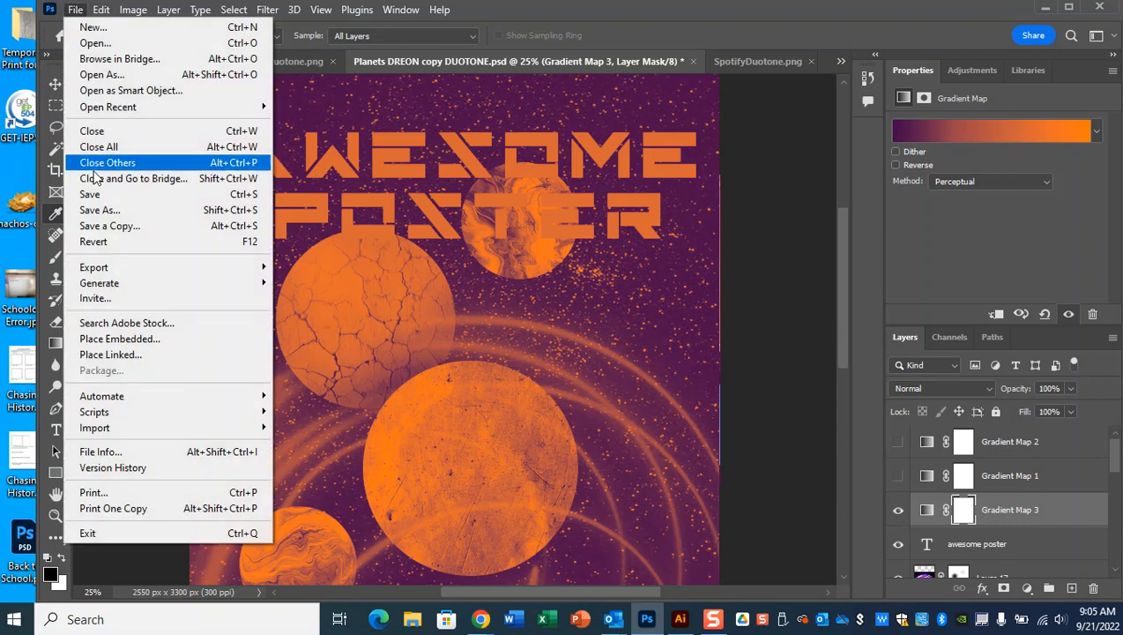
click(117, 225)
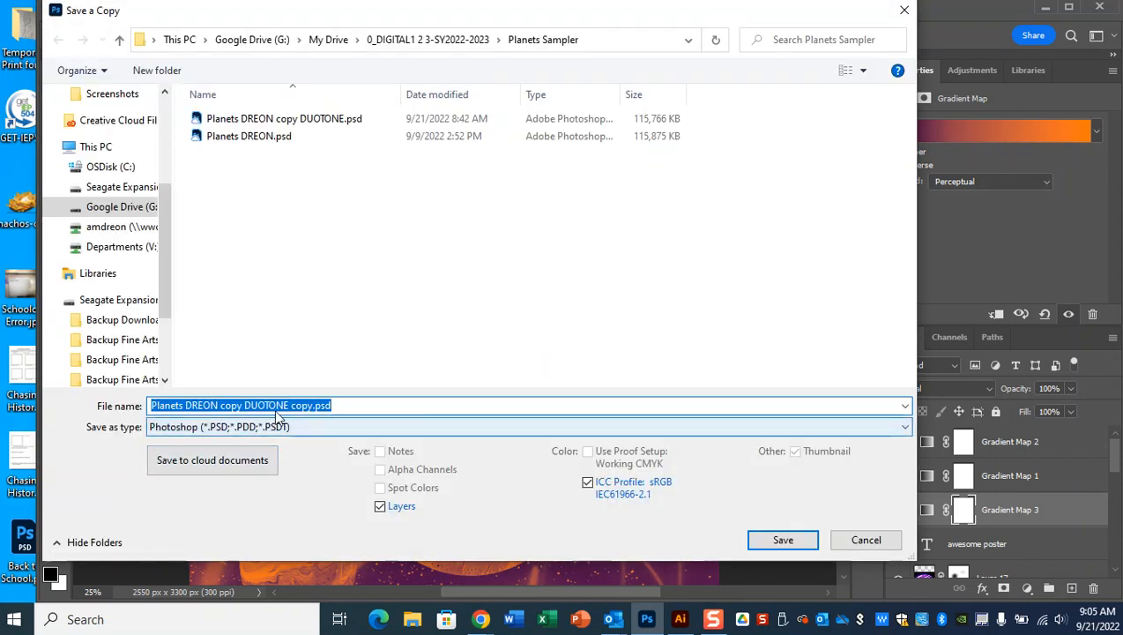
click(292, 405)
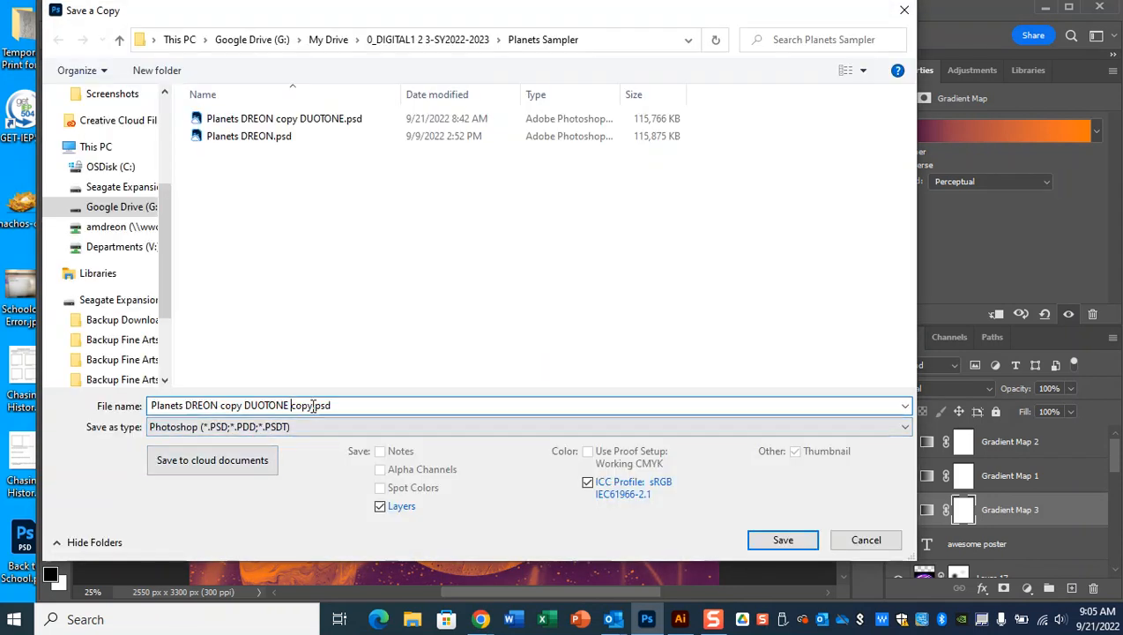
drag(346, 404, 4, 401)
text(PLan)
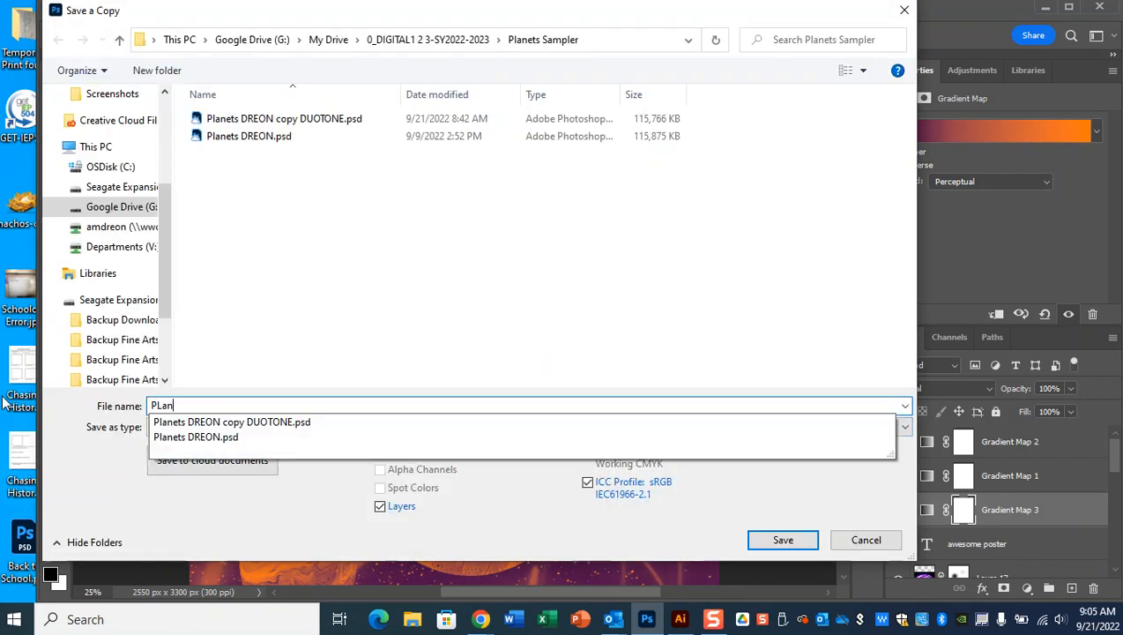
text(lanet DUOTONE)
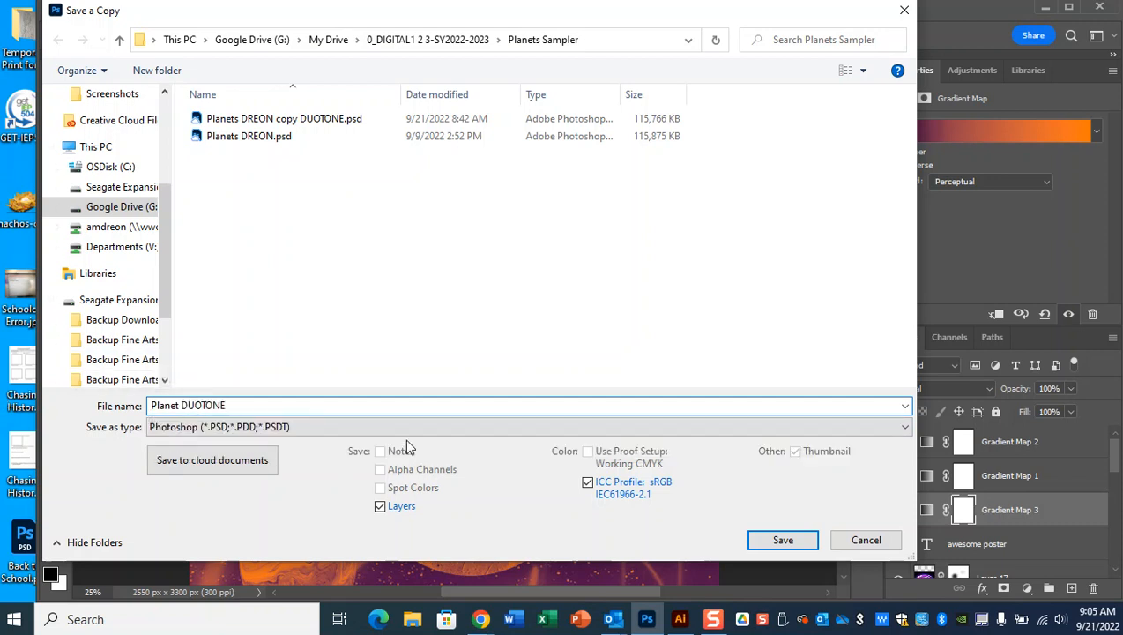
click(785, 542)
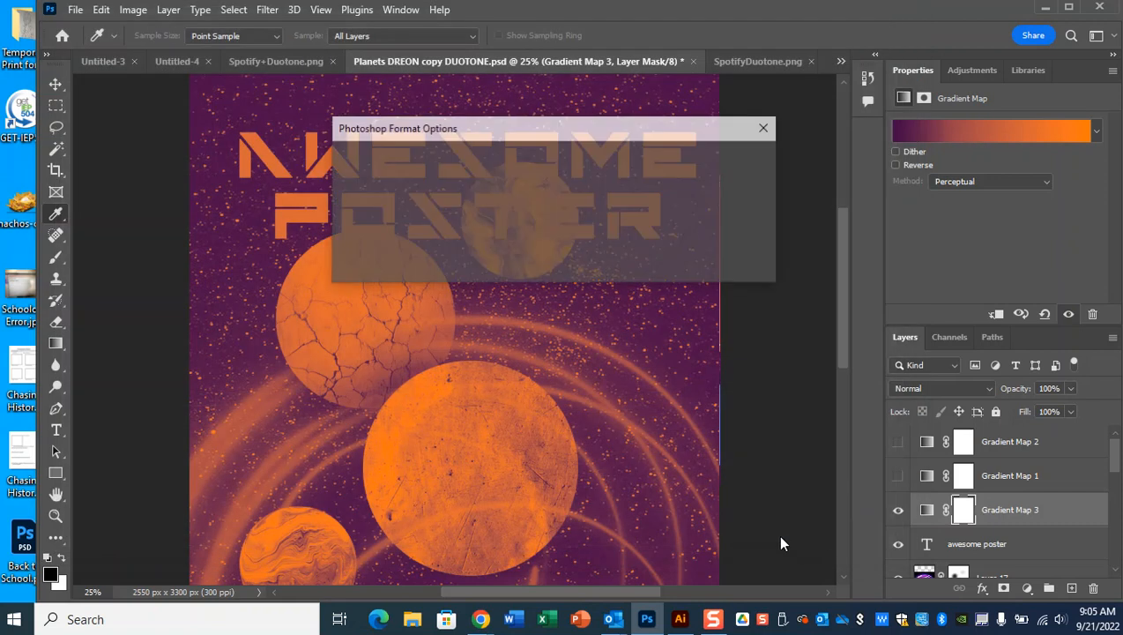
click(745, 158)
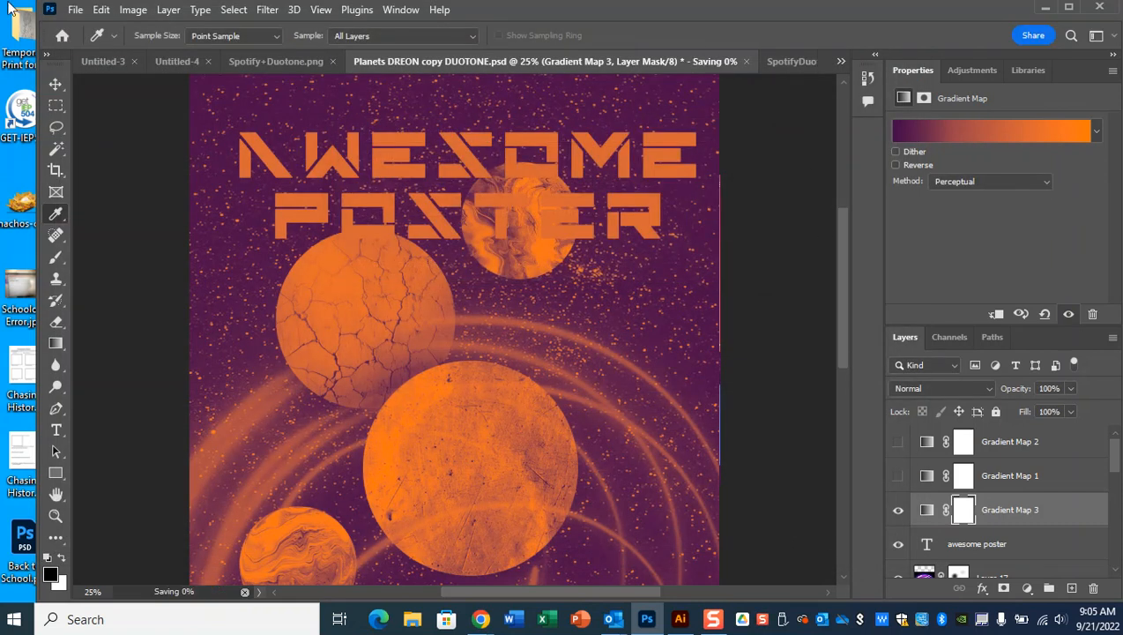
click(76, 11)
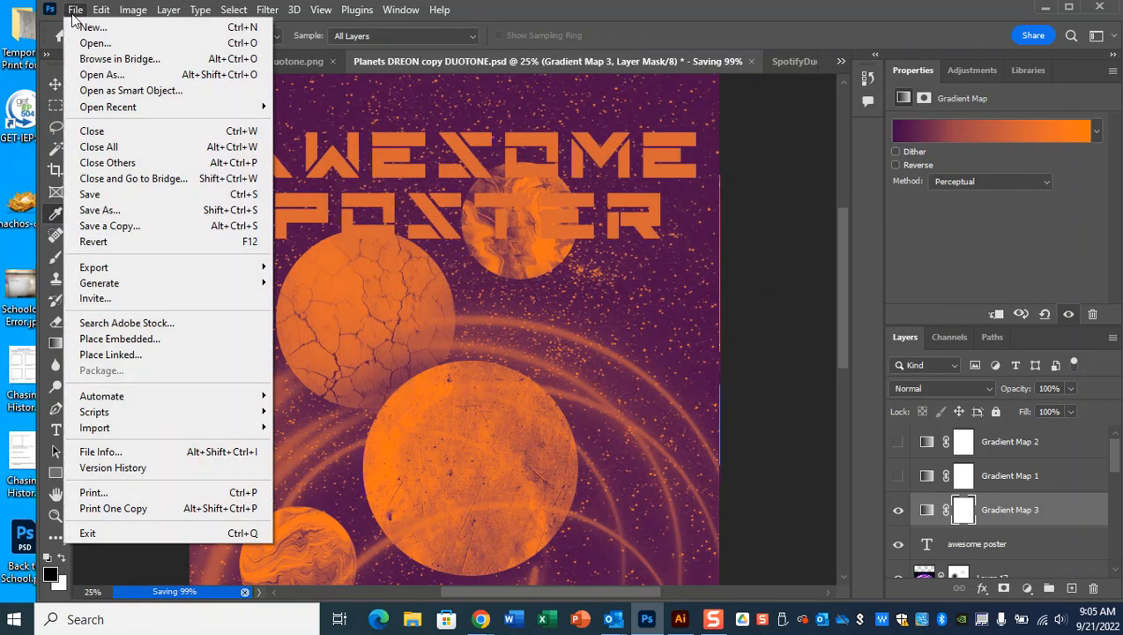
click(123, 227)
click(588, 260)
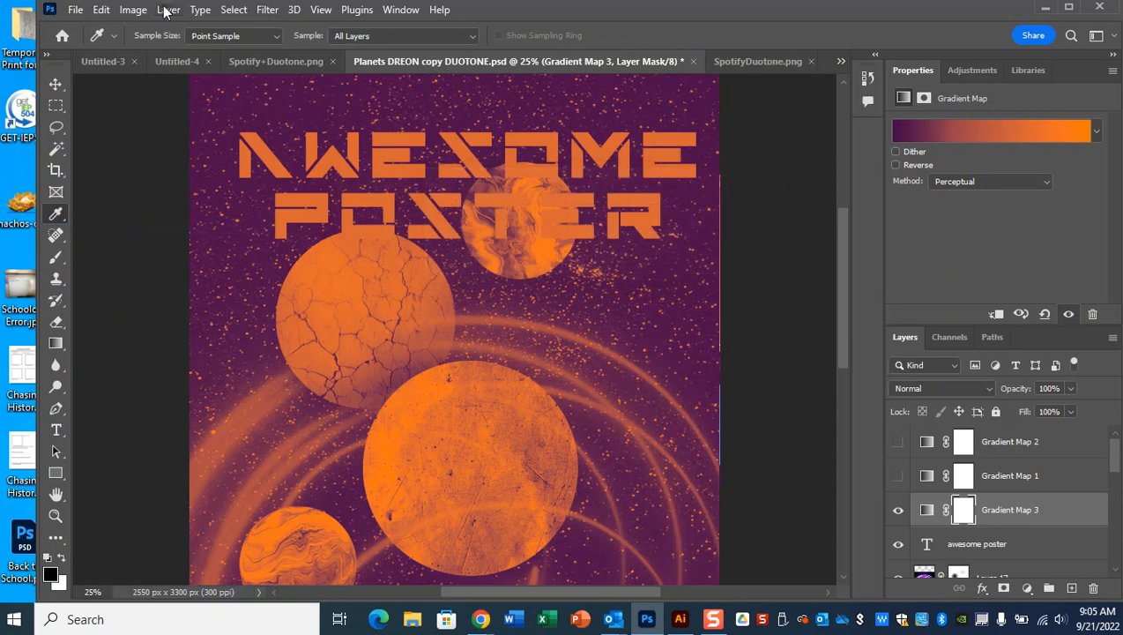
Save a JPEG copy of the poster in the Planets Sampler folder under the suggested name with Maximum quality 12 and Baseline ("Standard") format.
click(76, 11)
click(114, 226)
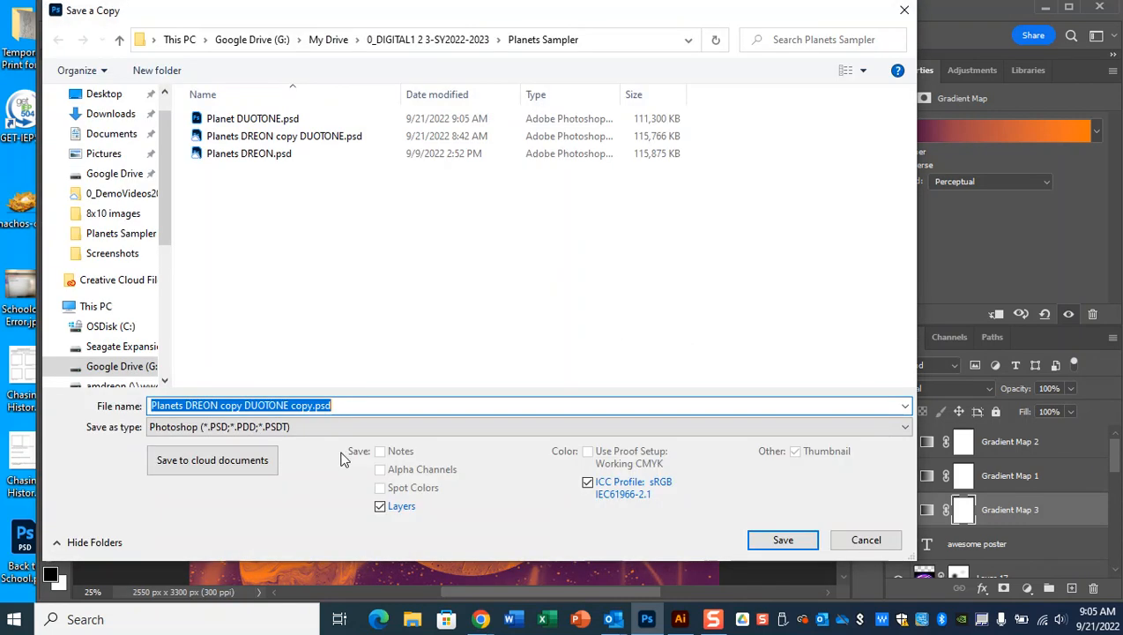
click(315, 425)
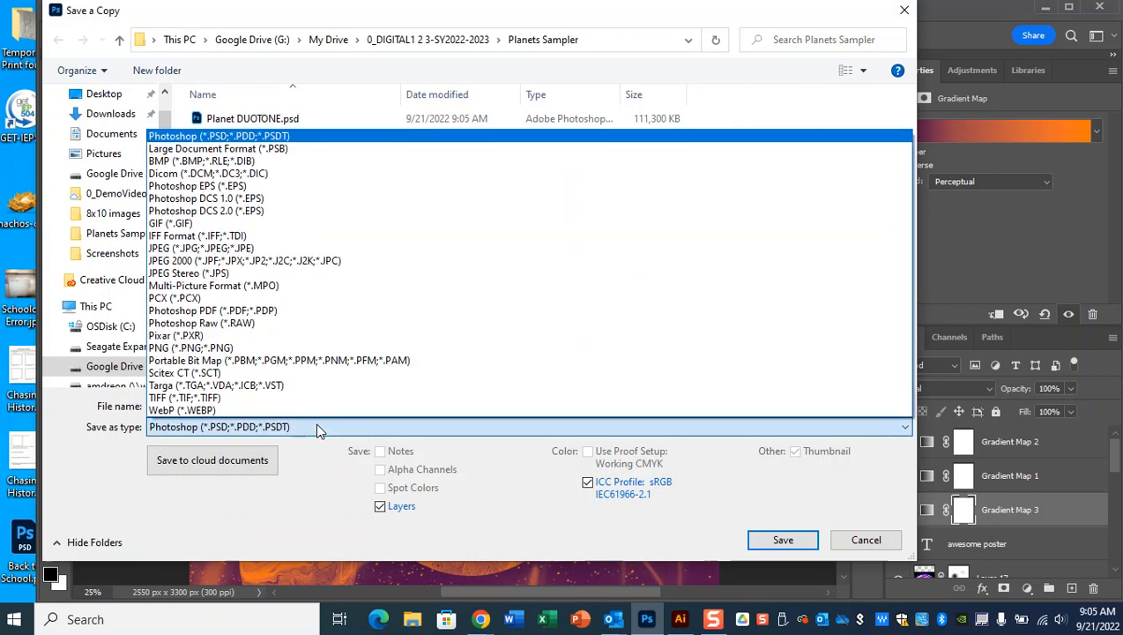
click(323, 252)
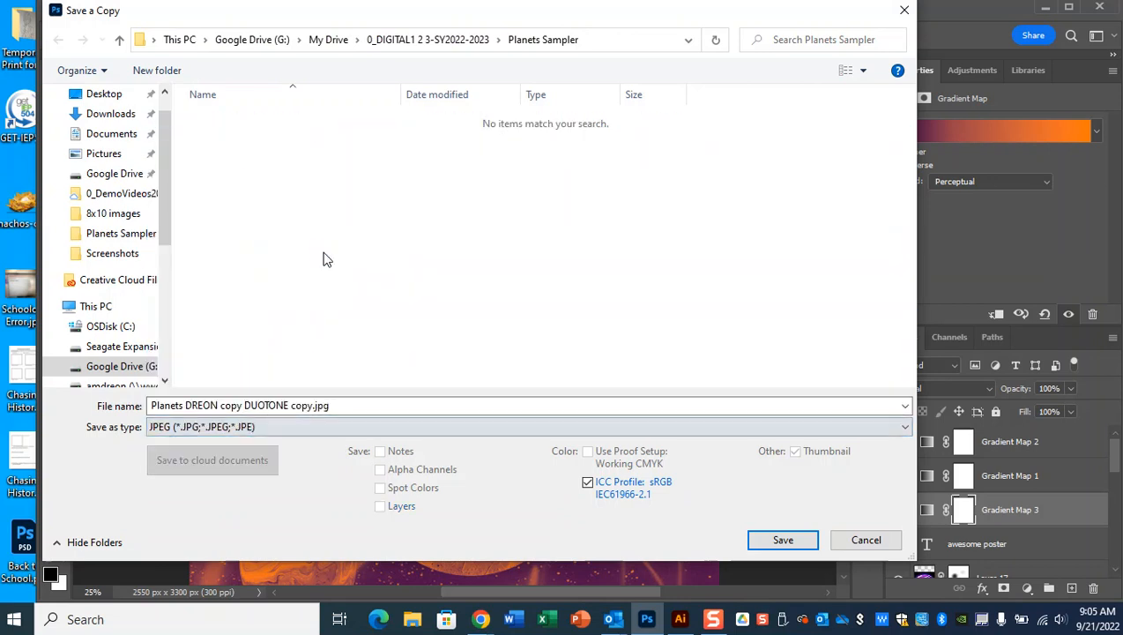
click(784, 540)
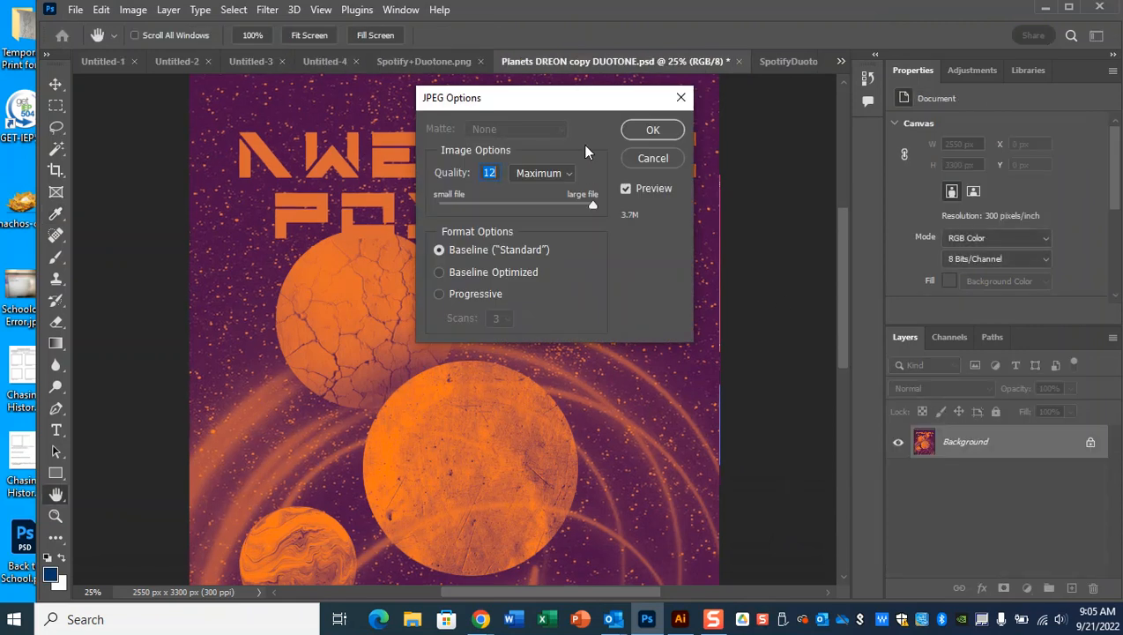
click(654, 131)
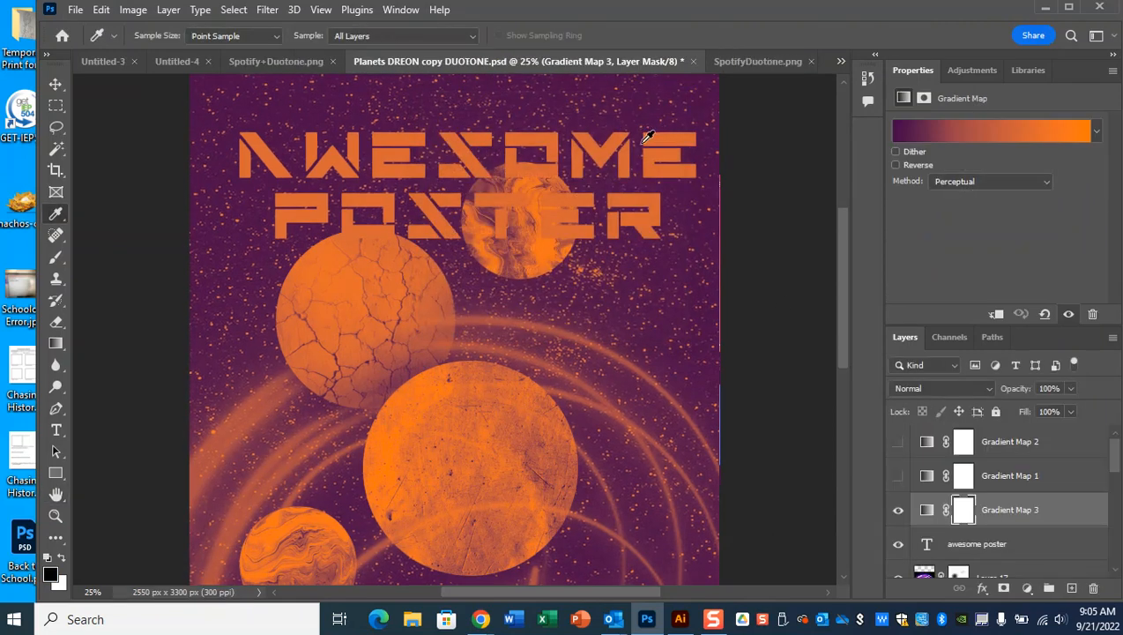